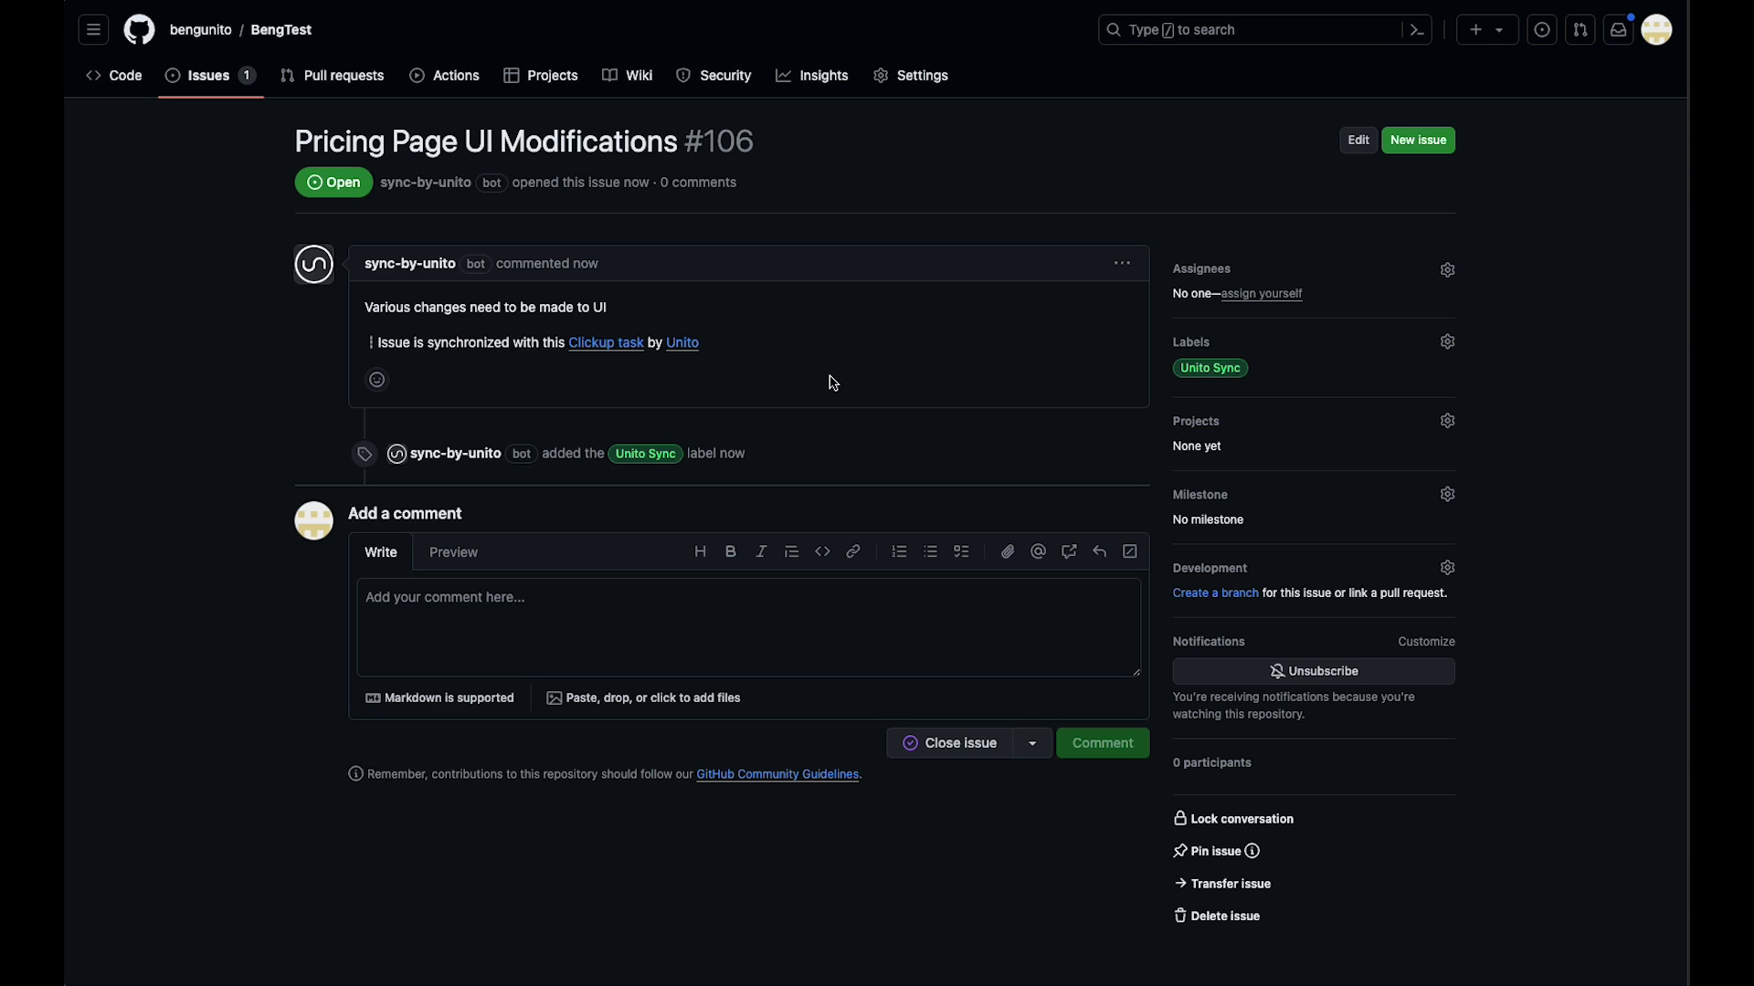
# Post the comment "Devs are on it." on the Pricing Page UI Modifications issue.
pyautogui.click(526, 621)
pyautogui.write('Devs are on it.')
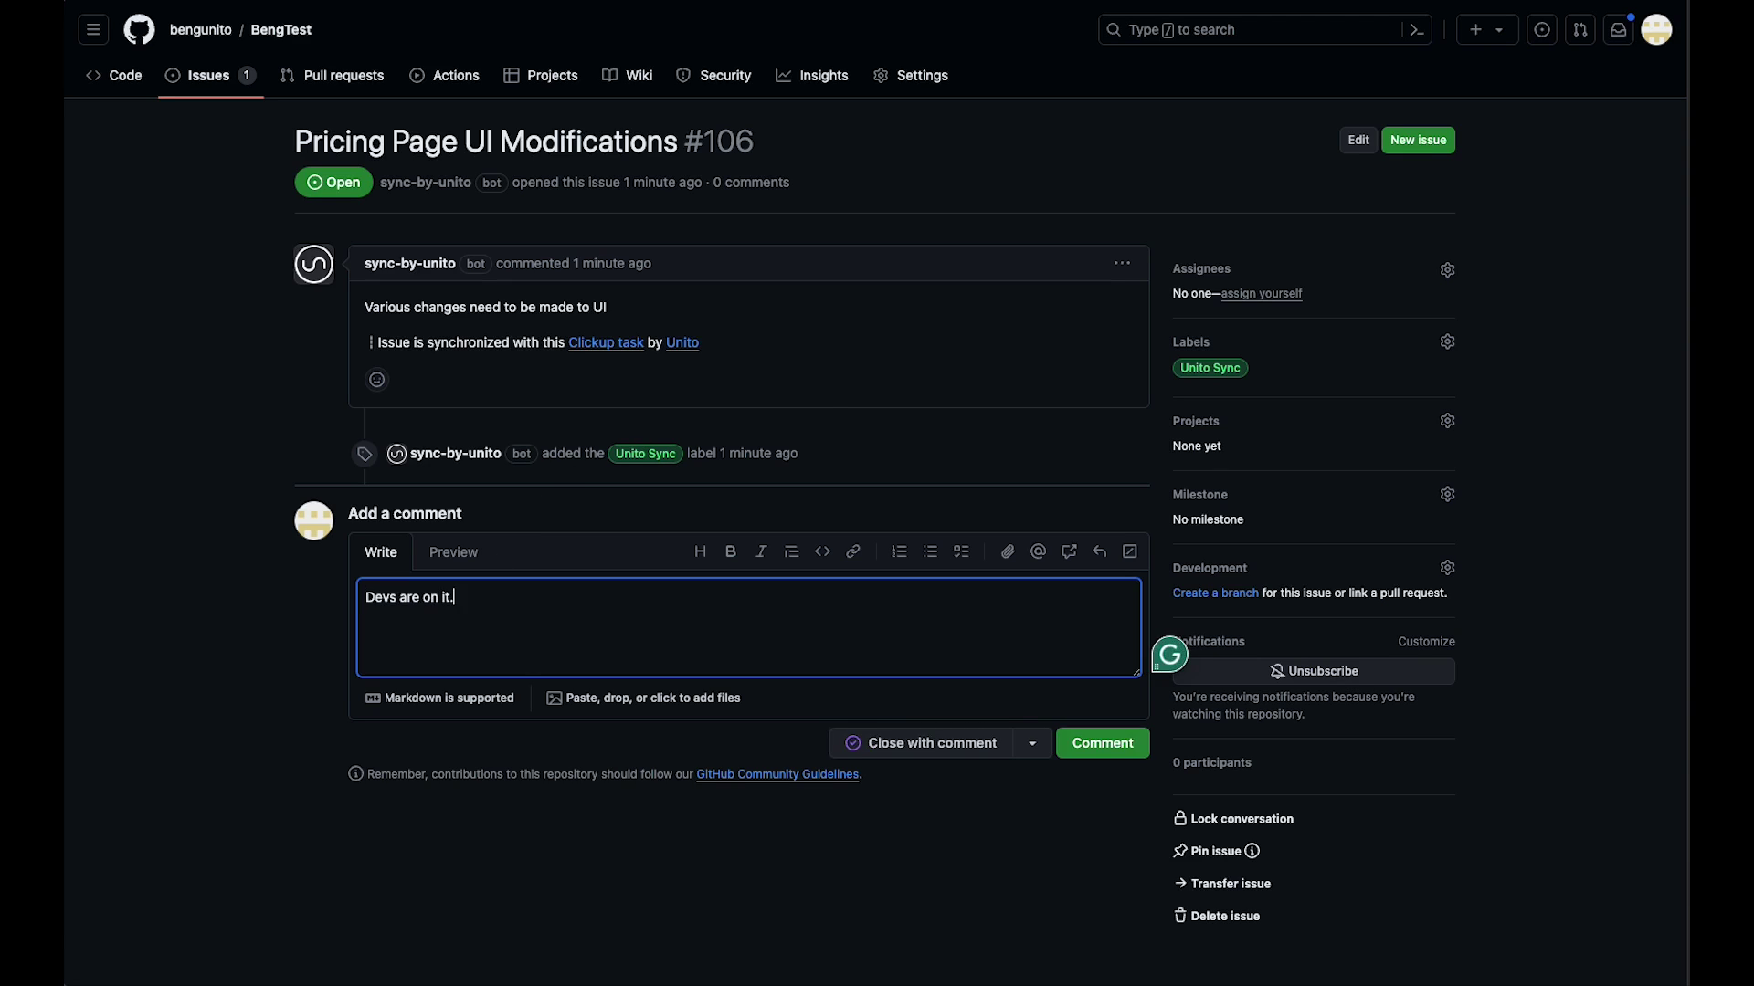
pyautogui.click(1085, 748)
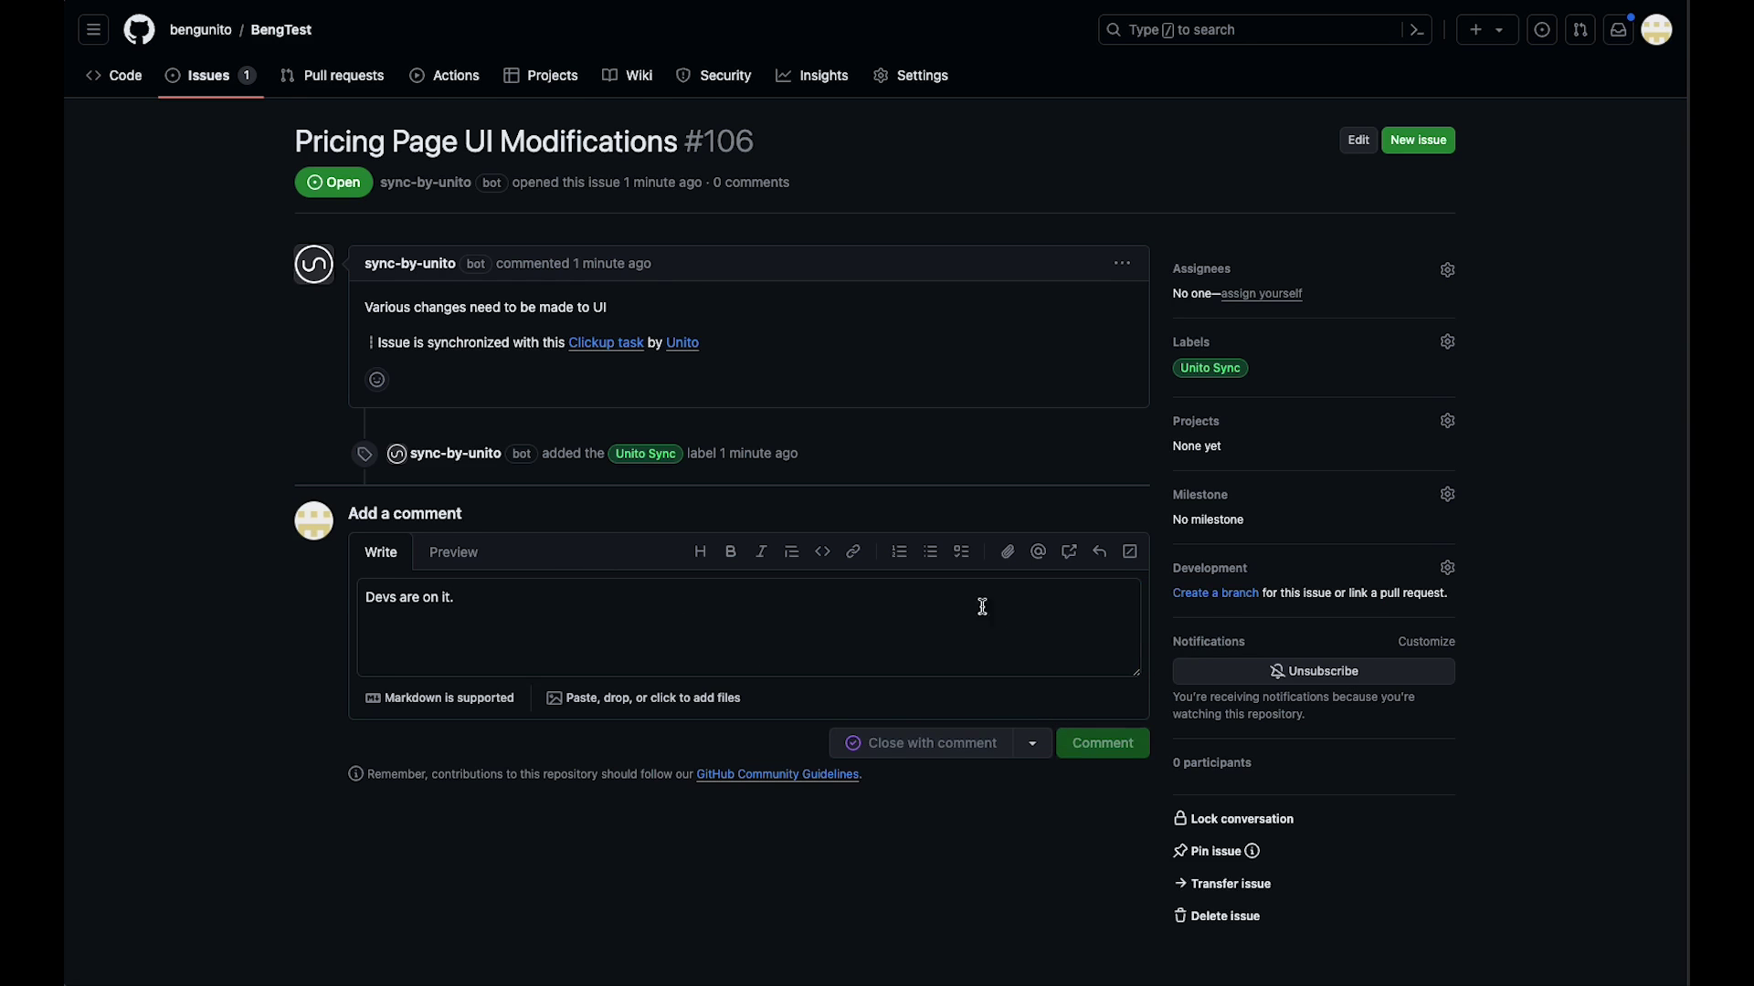
# Edit the issue description to end its first sentence with a period, add the line "Changes made in GitHub" below it, and save the update.
pyautogui.click(1120, 195)
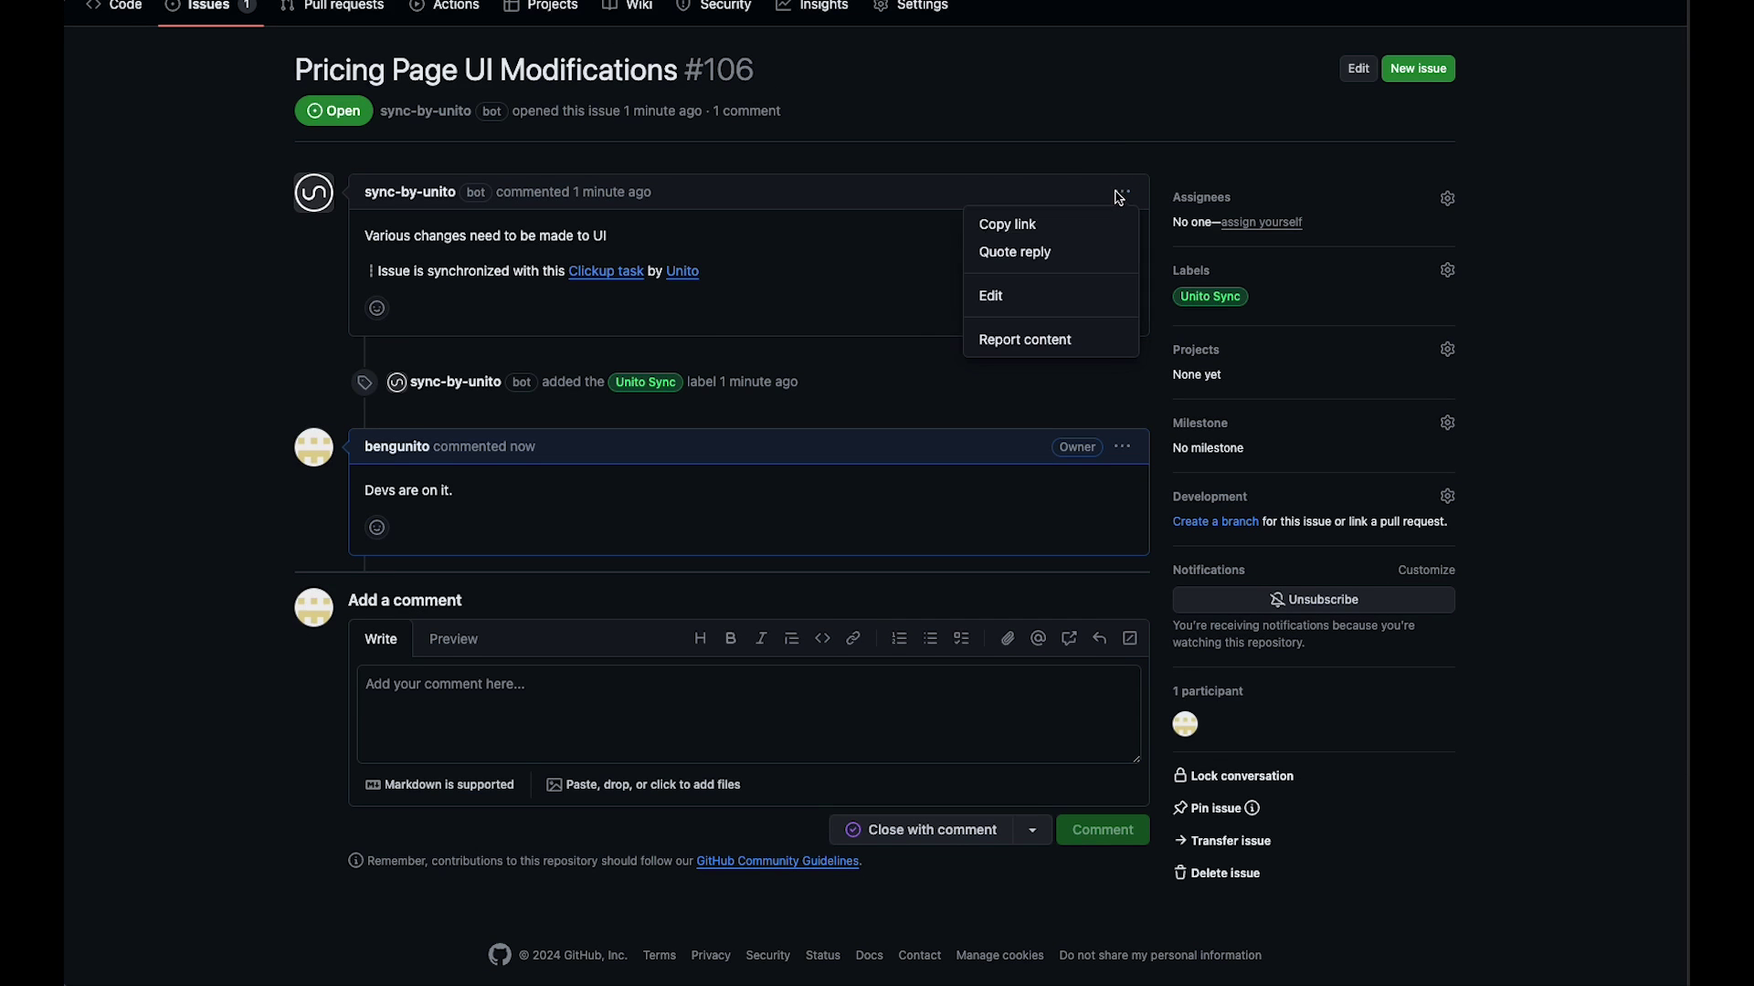
pyautogui.click(1055, 309)
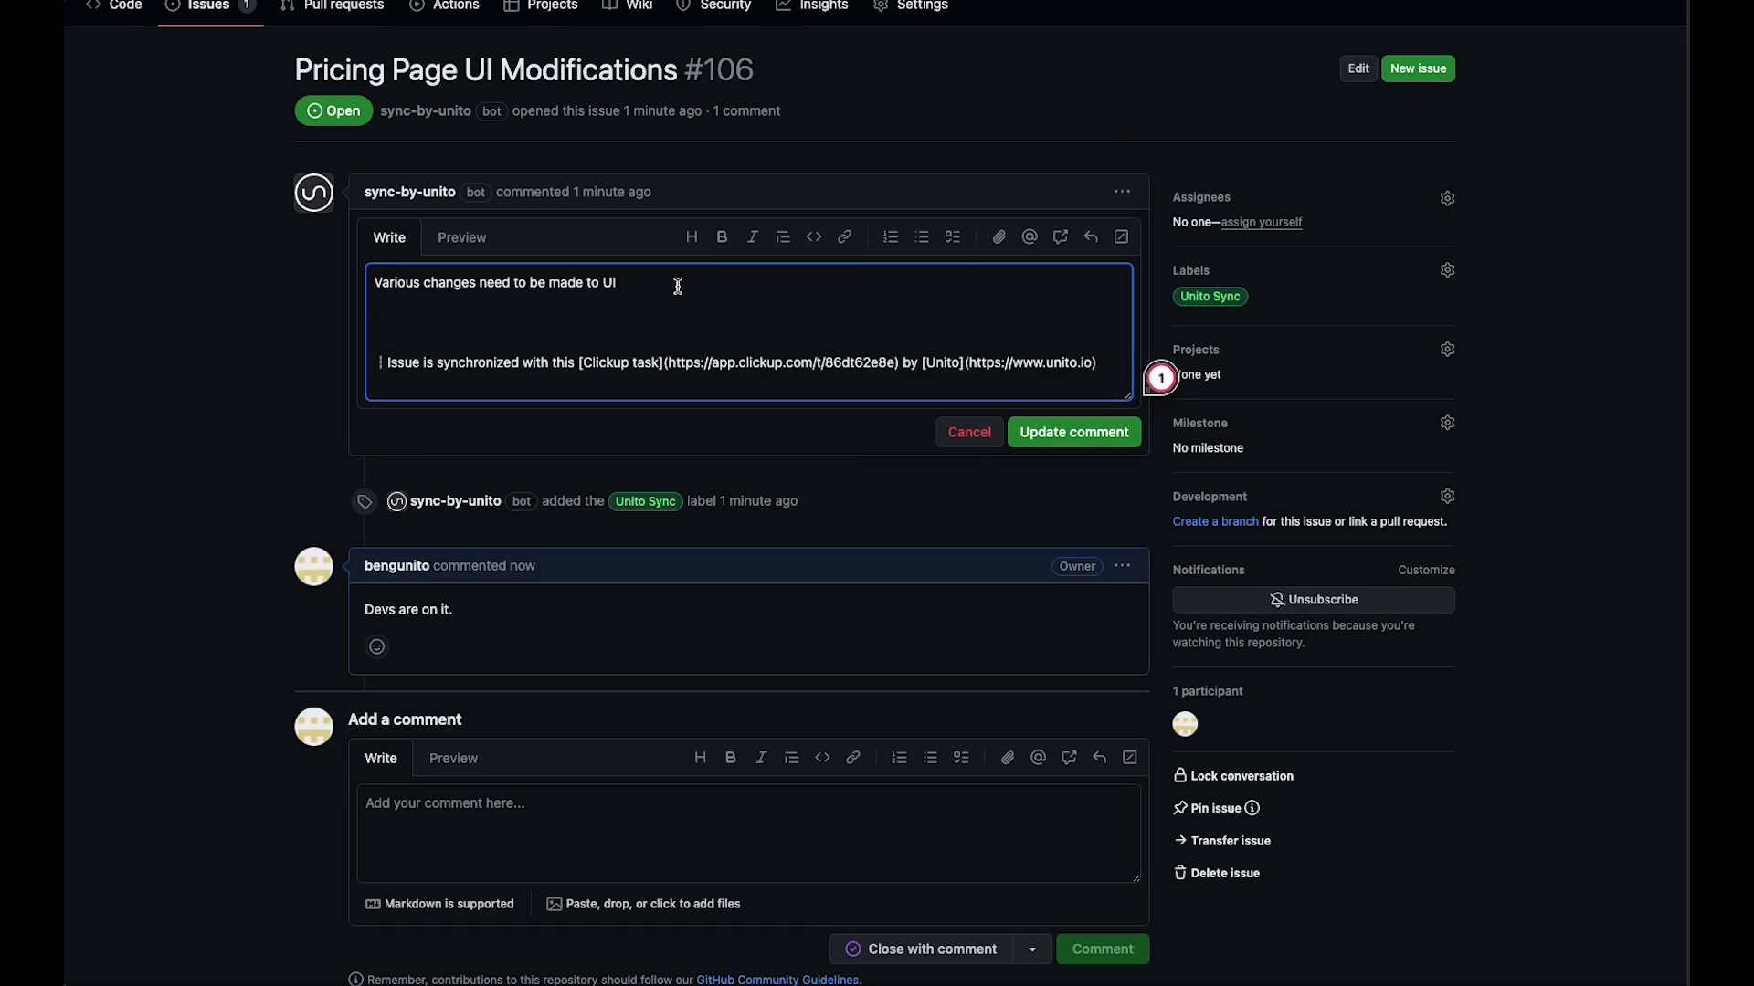
pyautogui.click(646, 282)
pyautogui.write('.')
pyautogui.press('Return')
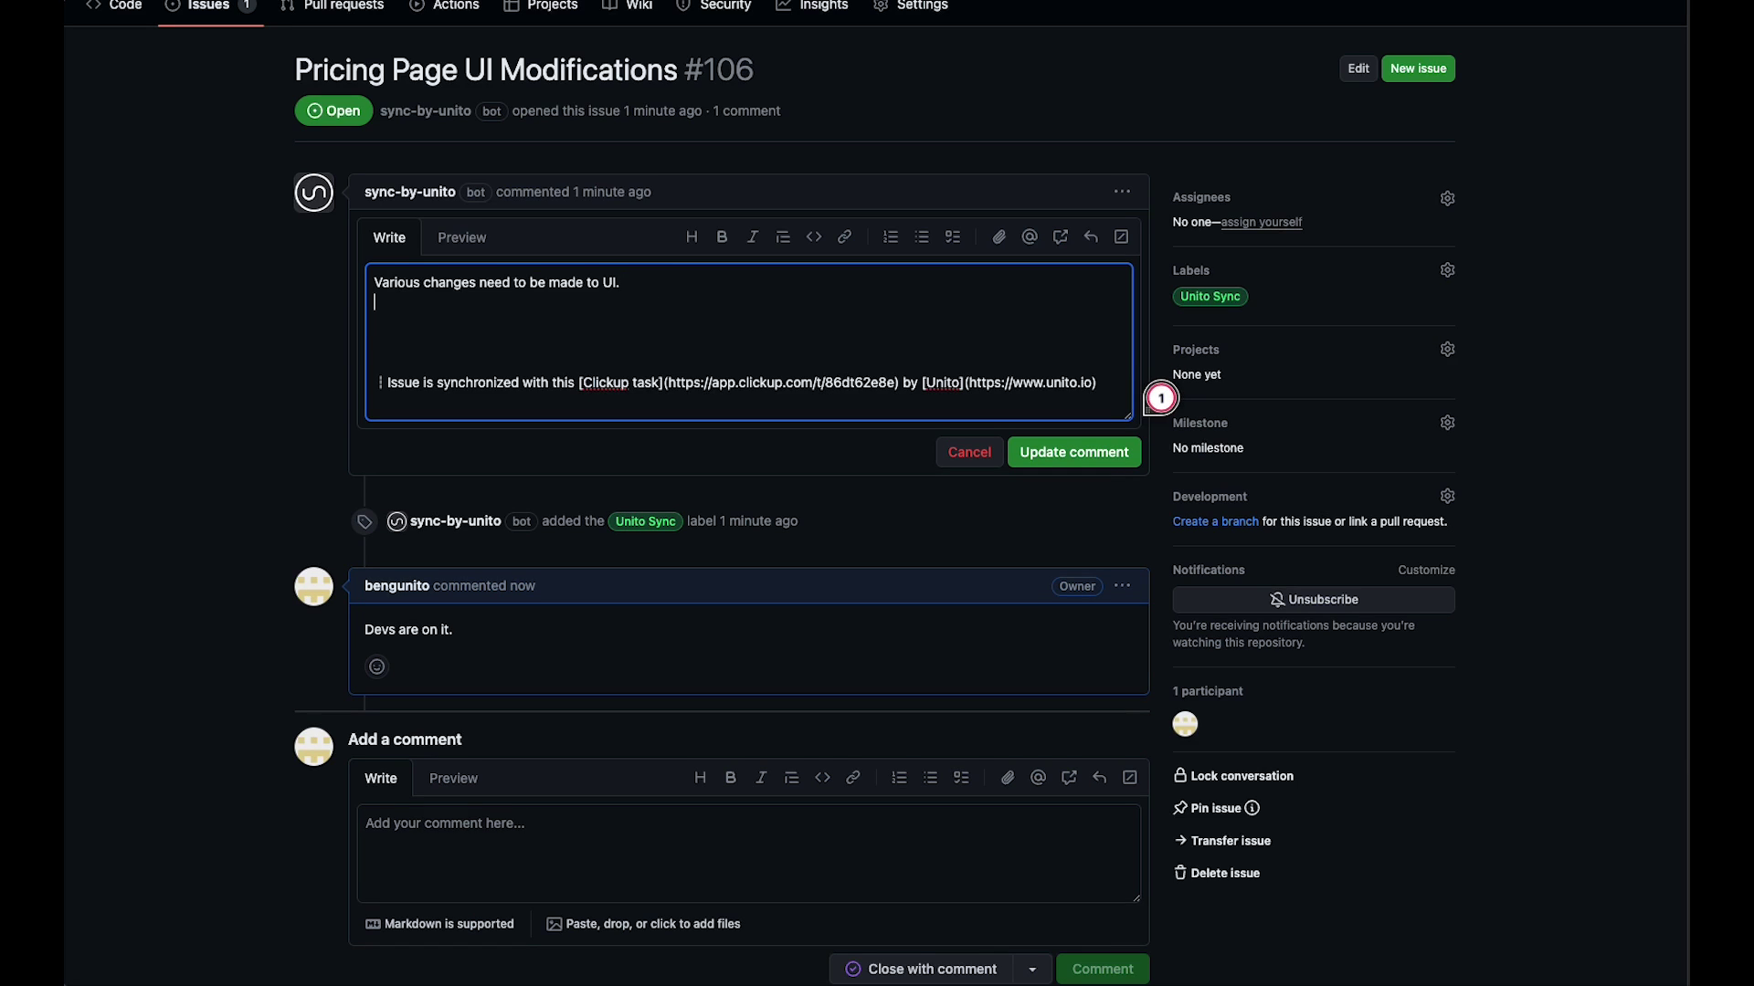
pyautogui.write('Changes made in GitHub')
pyautogui.click(1070, 453)
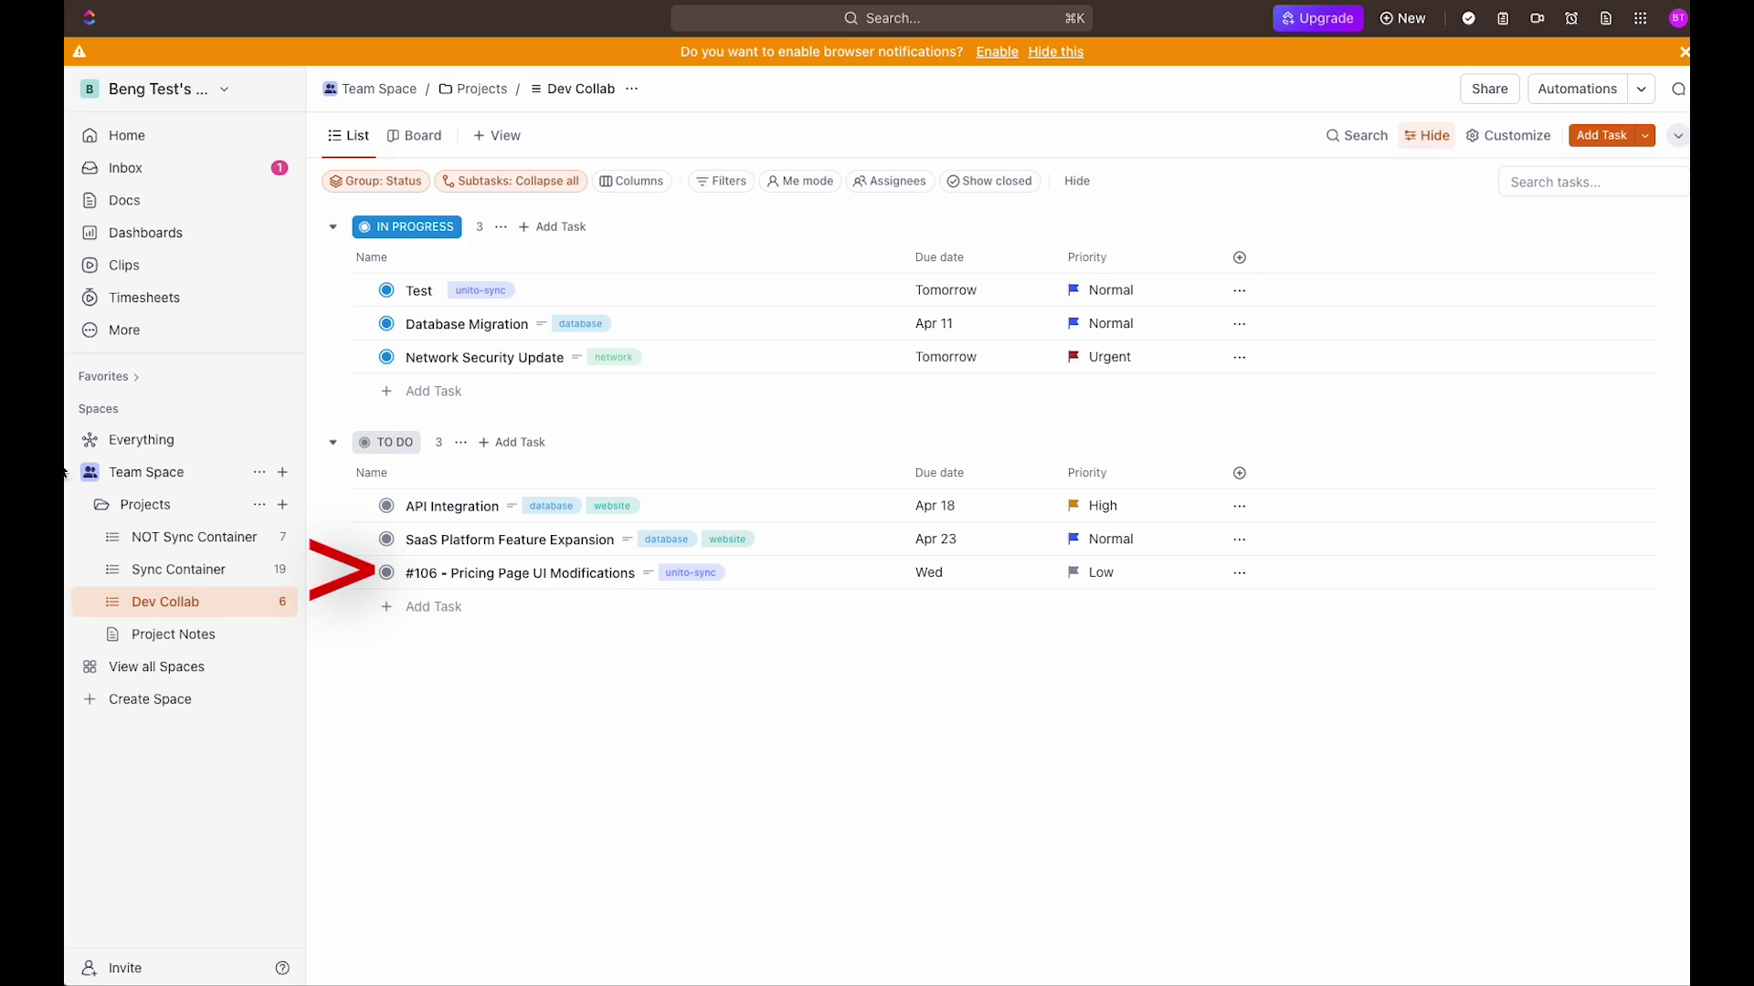
# Switch to ClickUp's Dev Collab list and open the synced #106 Pricing Page UI Modifications task.
pyautogui.click(599, 575)
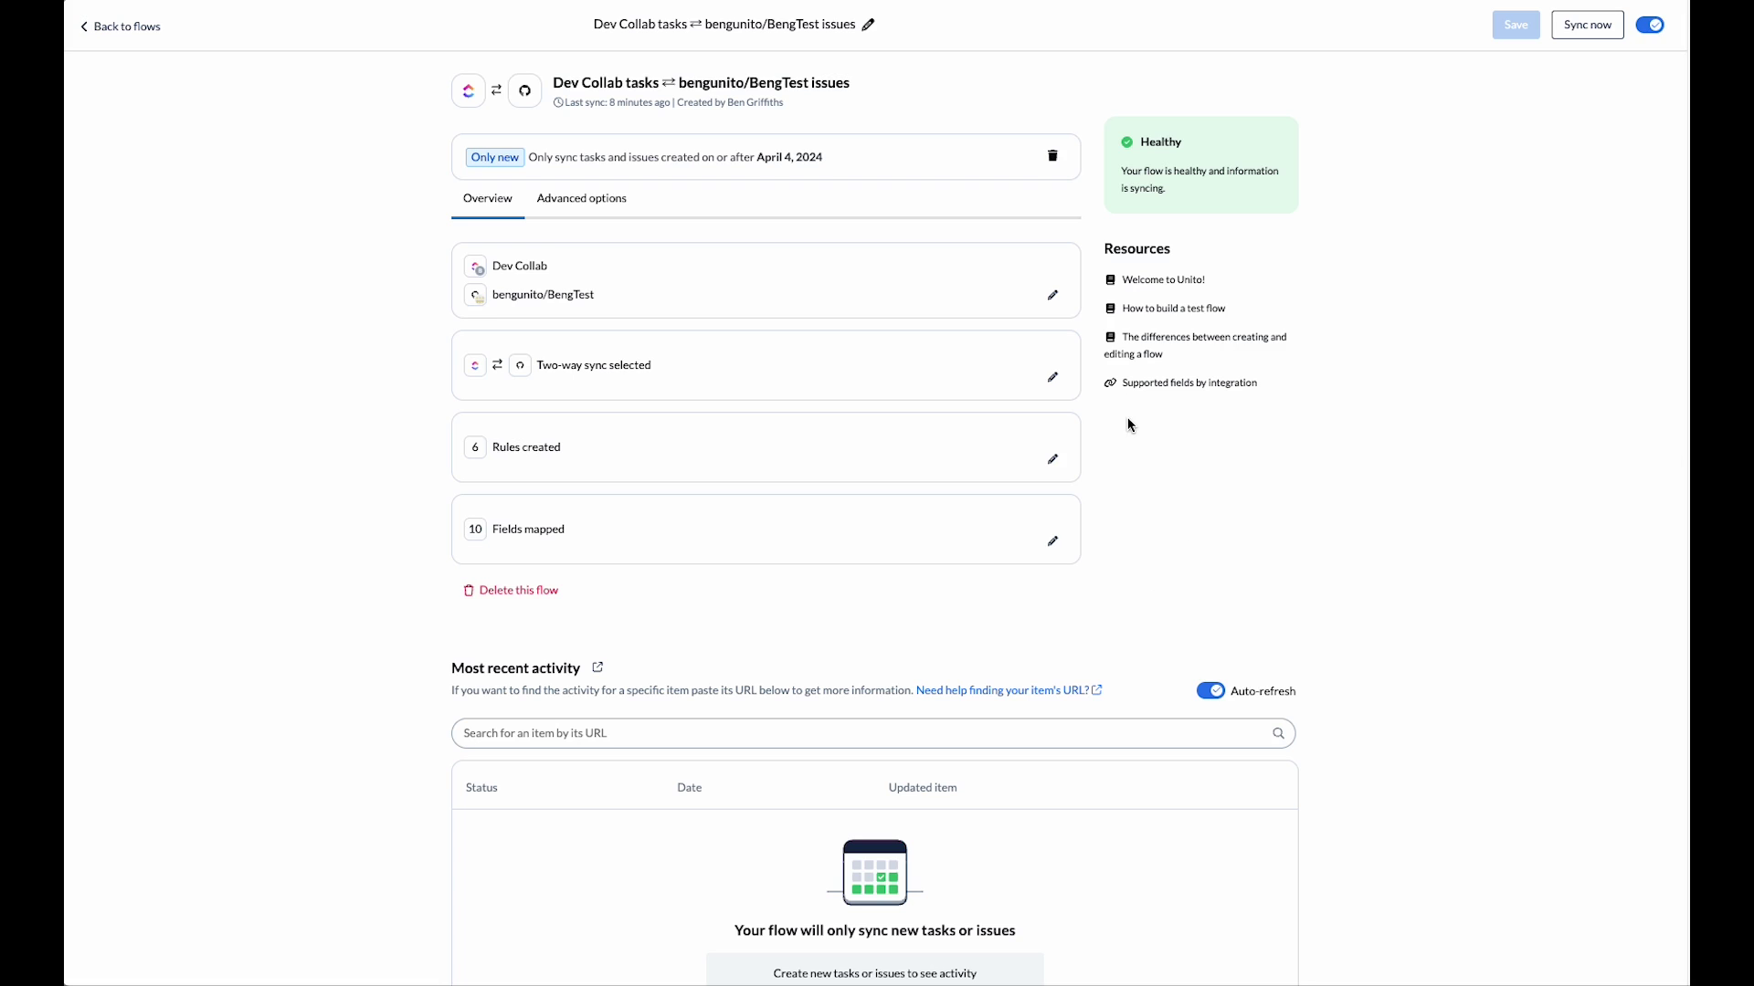
# In the Unito flow, review the connected ClickUp and GitHub tools and their account options, and return to the overview.
pyautogui.click(1050, 296)
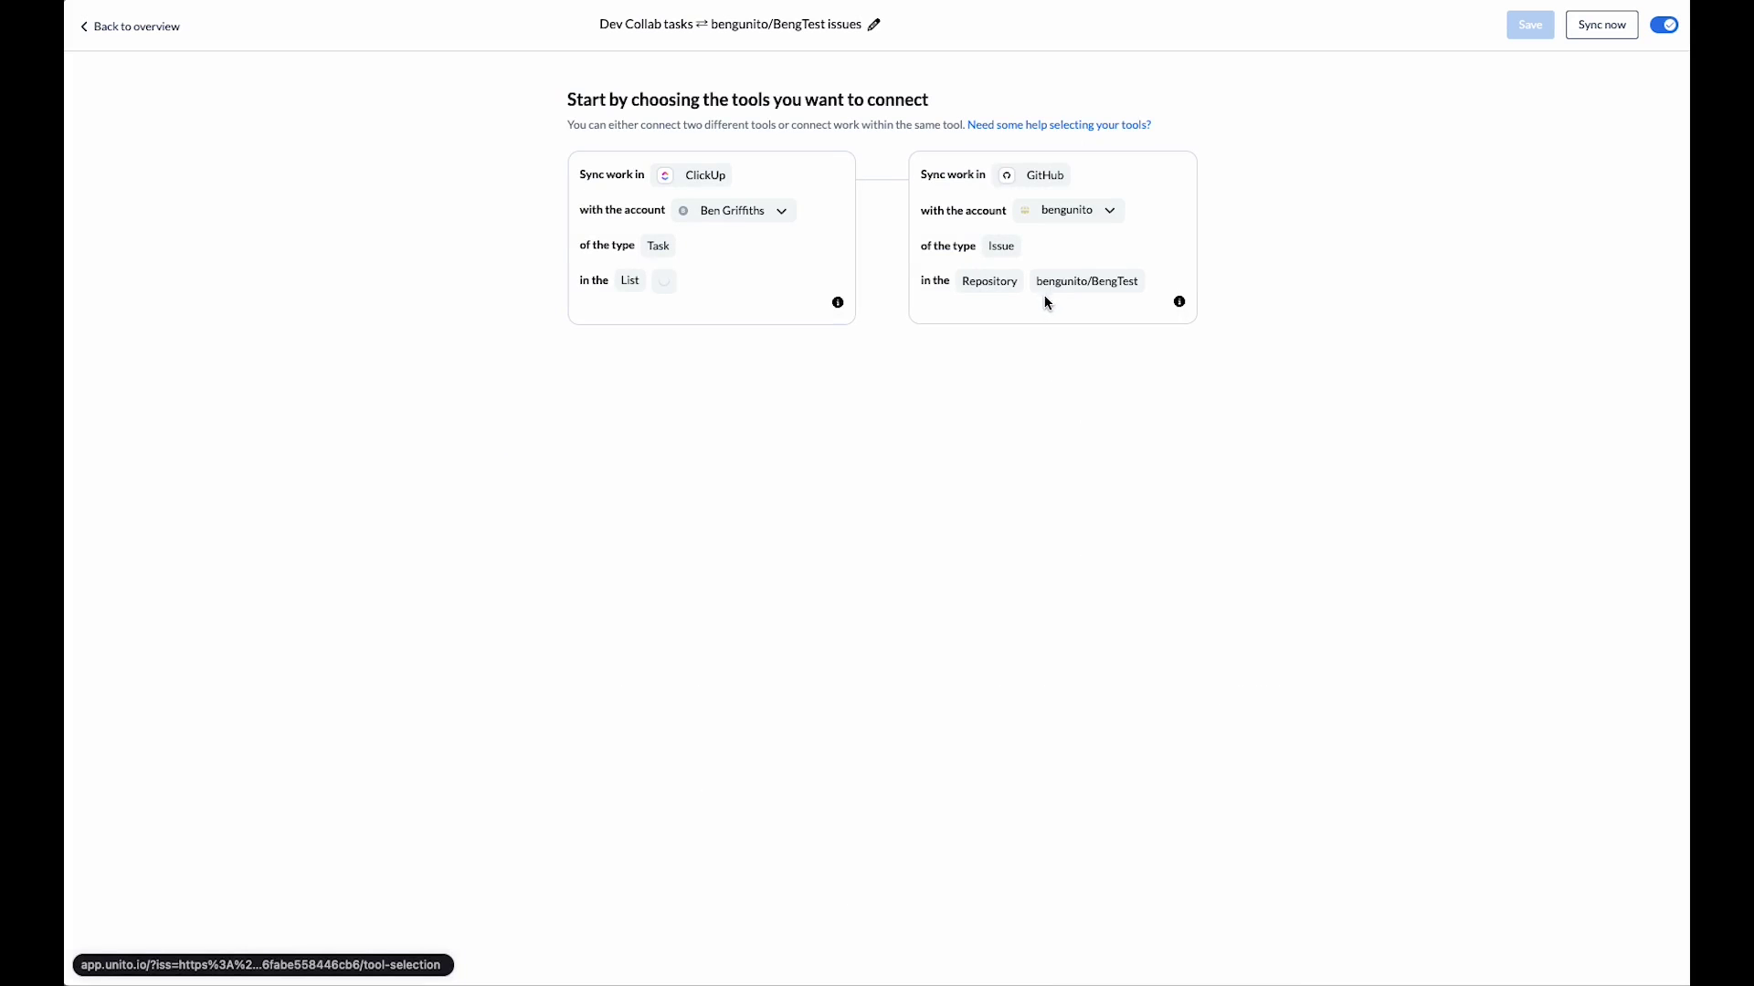
pyautogui.click(793, 211)
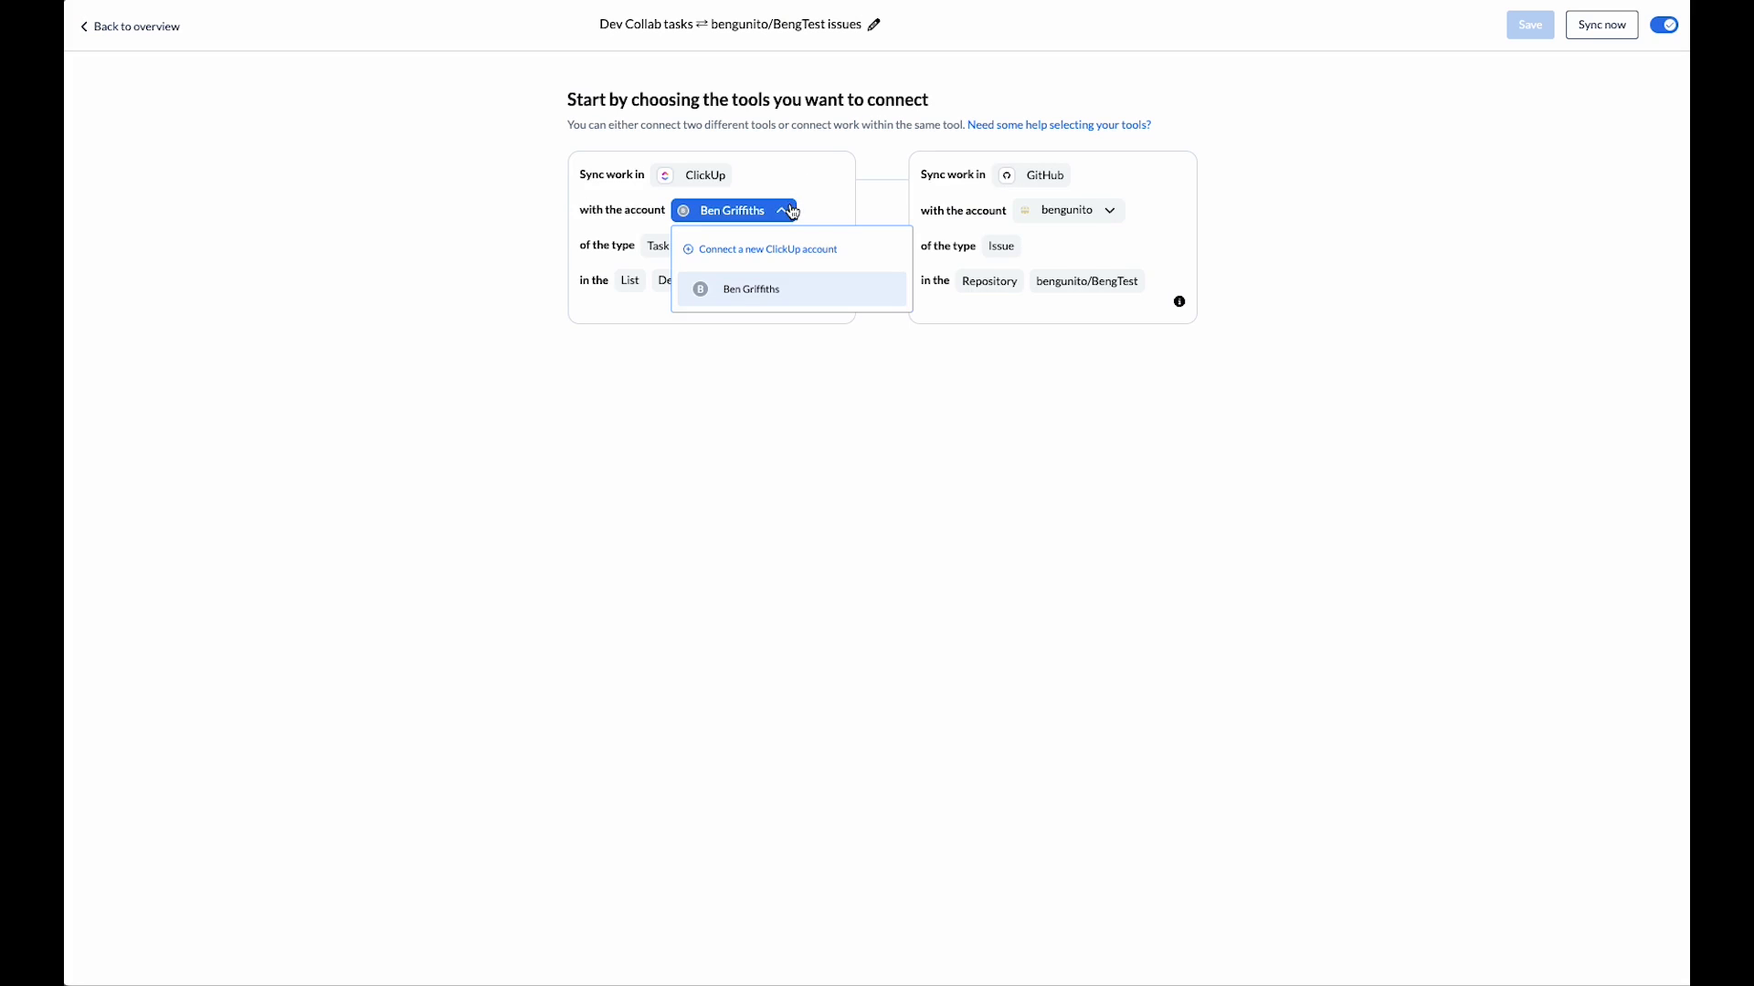
pyautogui.click(721, 285)
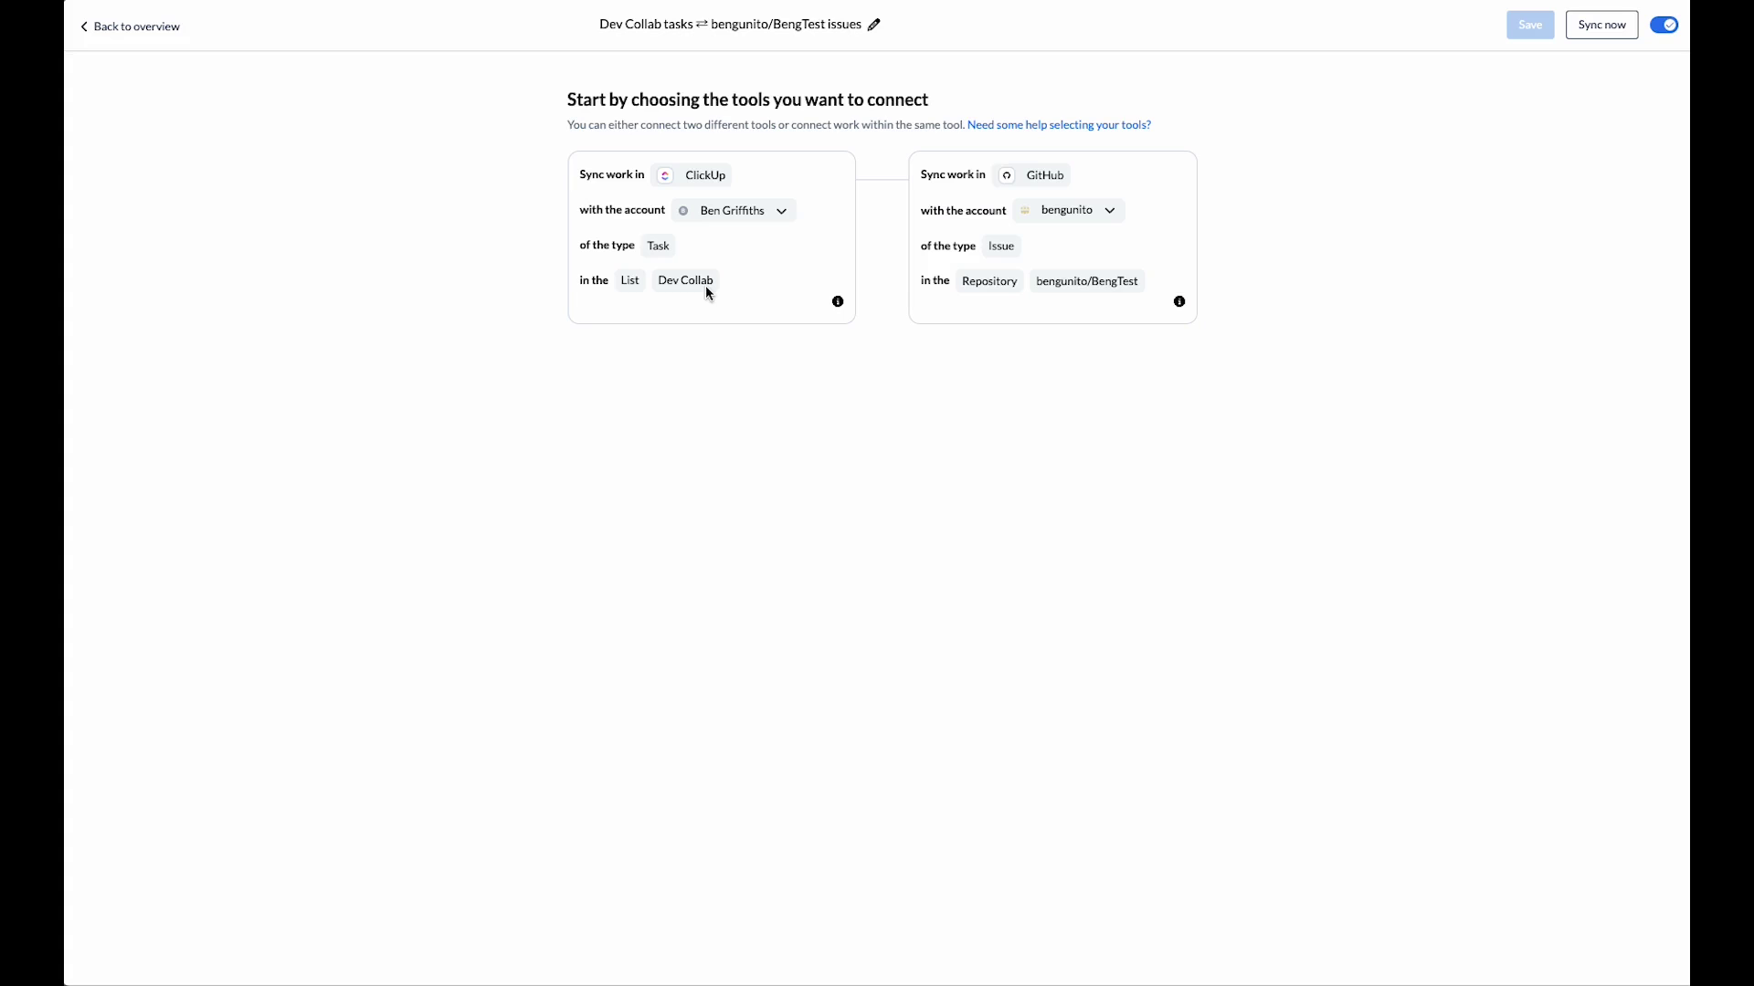
pyautogui.click(1112, 213)
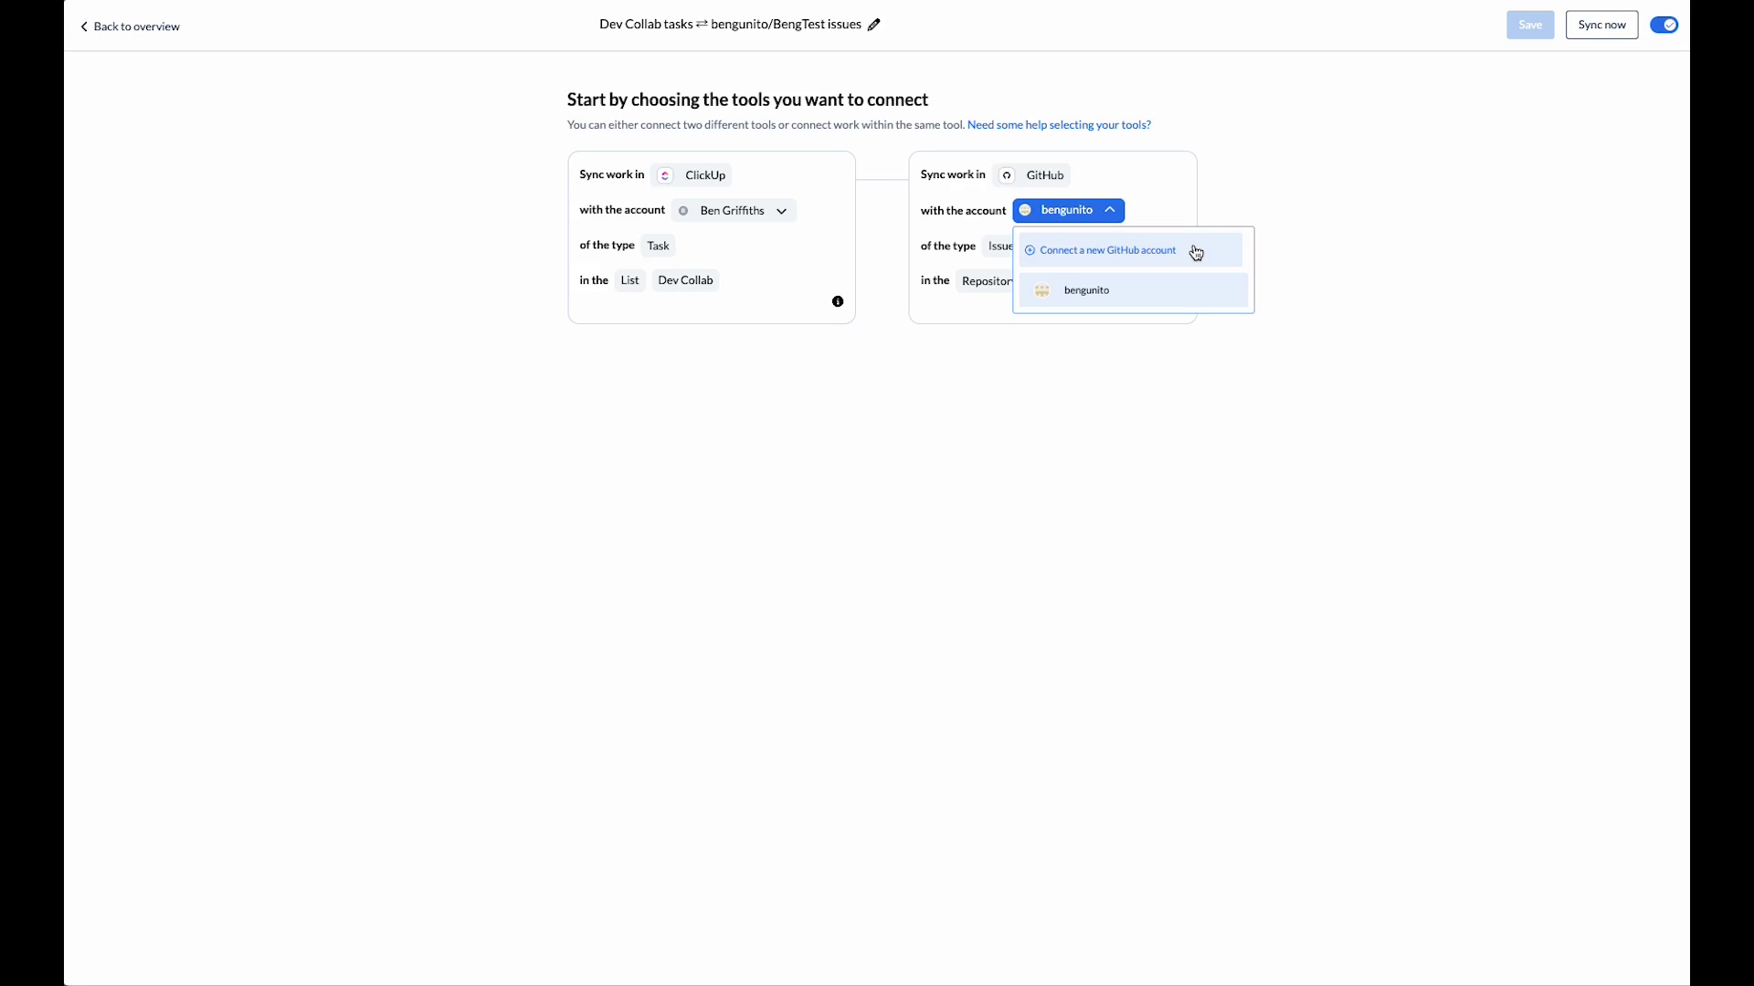
pyautogui.click(1181, 207)
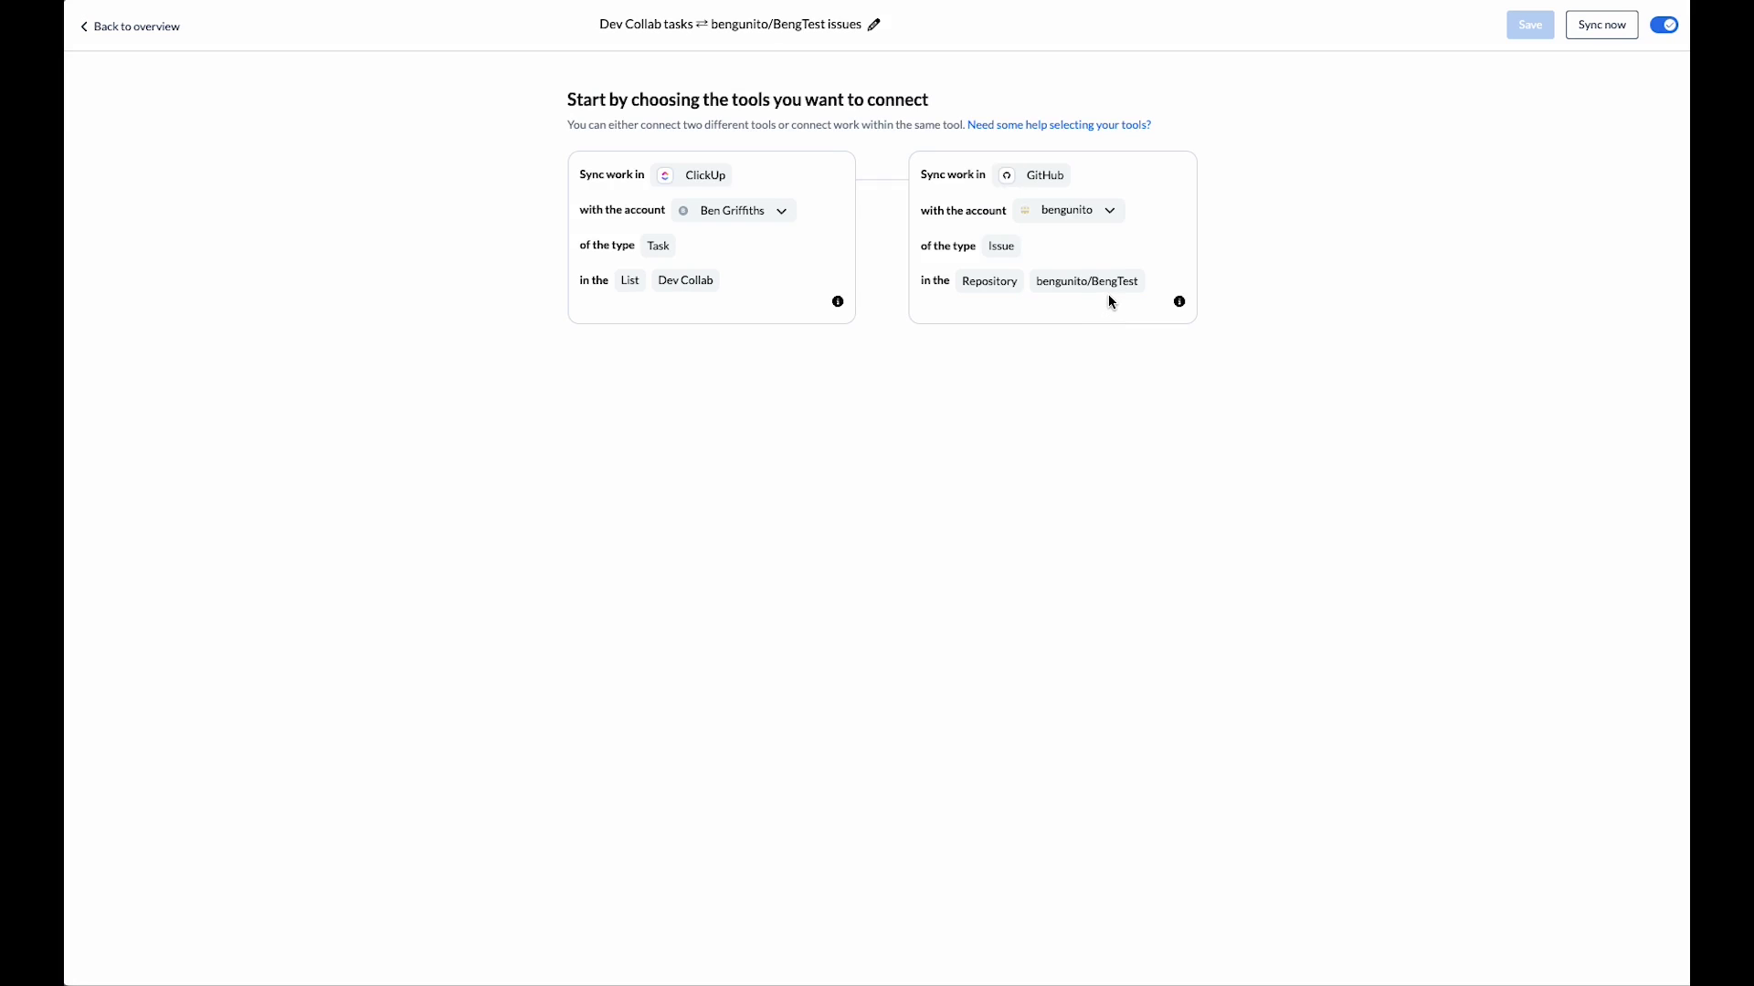
pyautogui.click(154, 32)
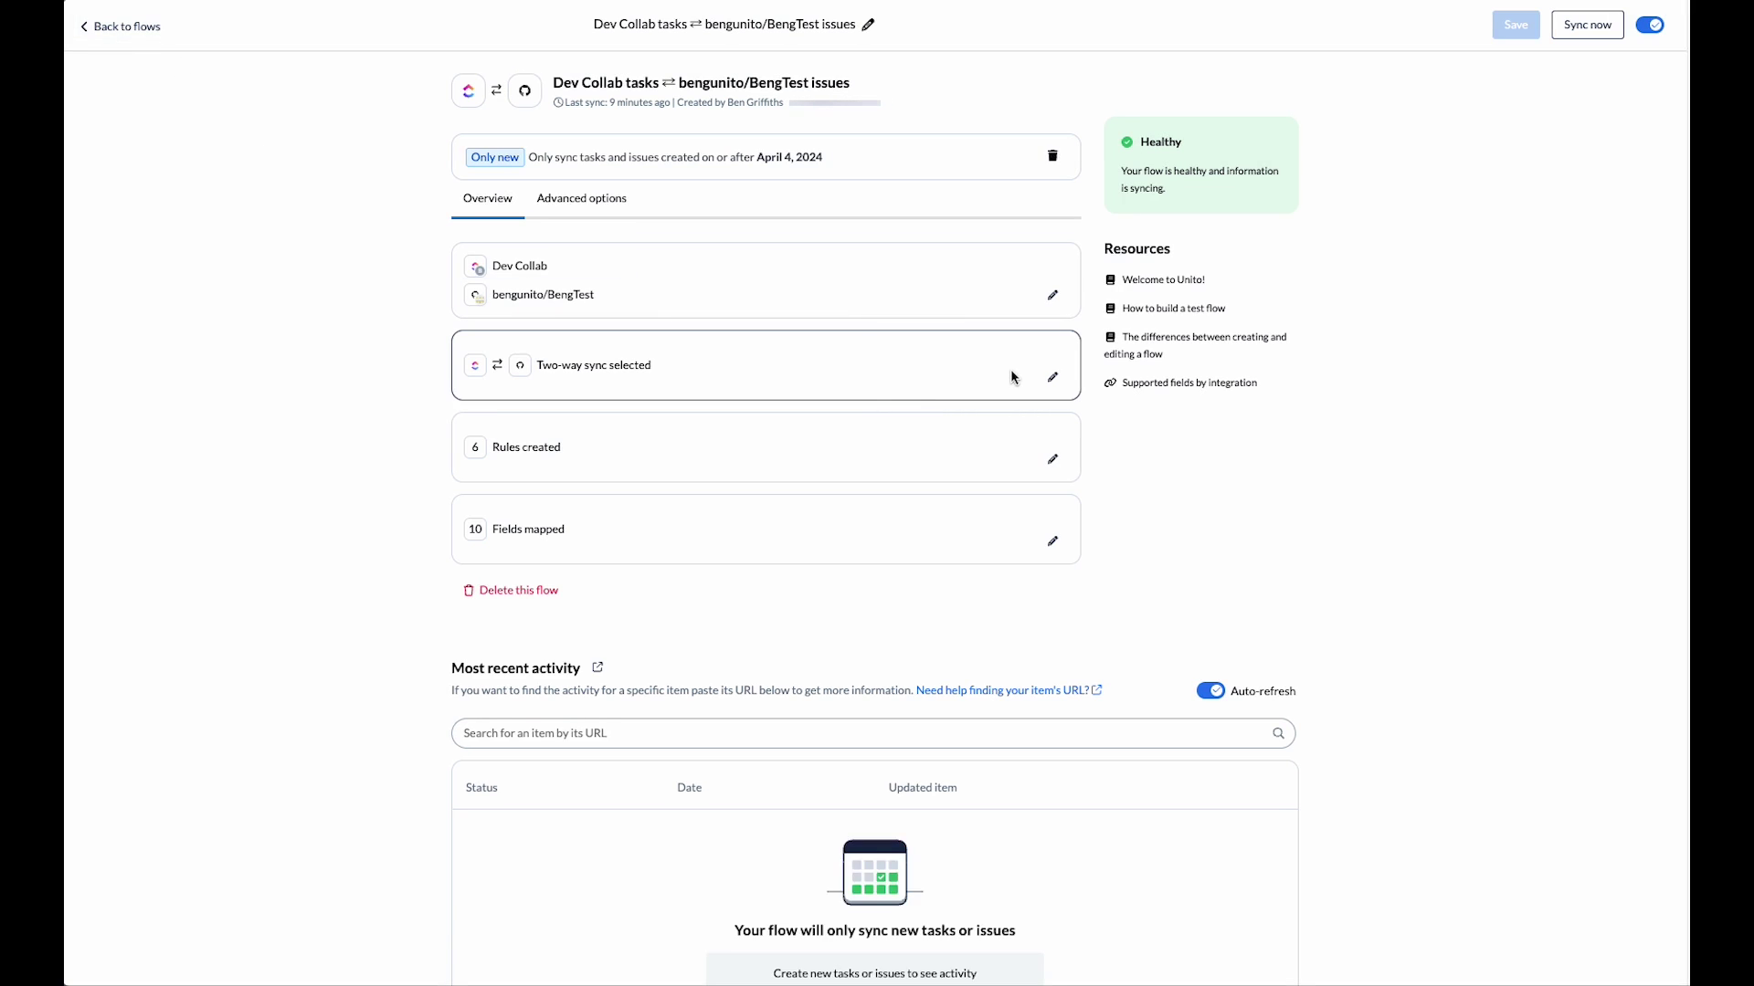
# Try the one-way flow direction from Dev Collab to BengTest, restore the two-way sync, and return to the overview.
pyautogui.click(1052, 377)
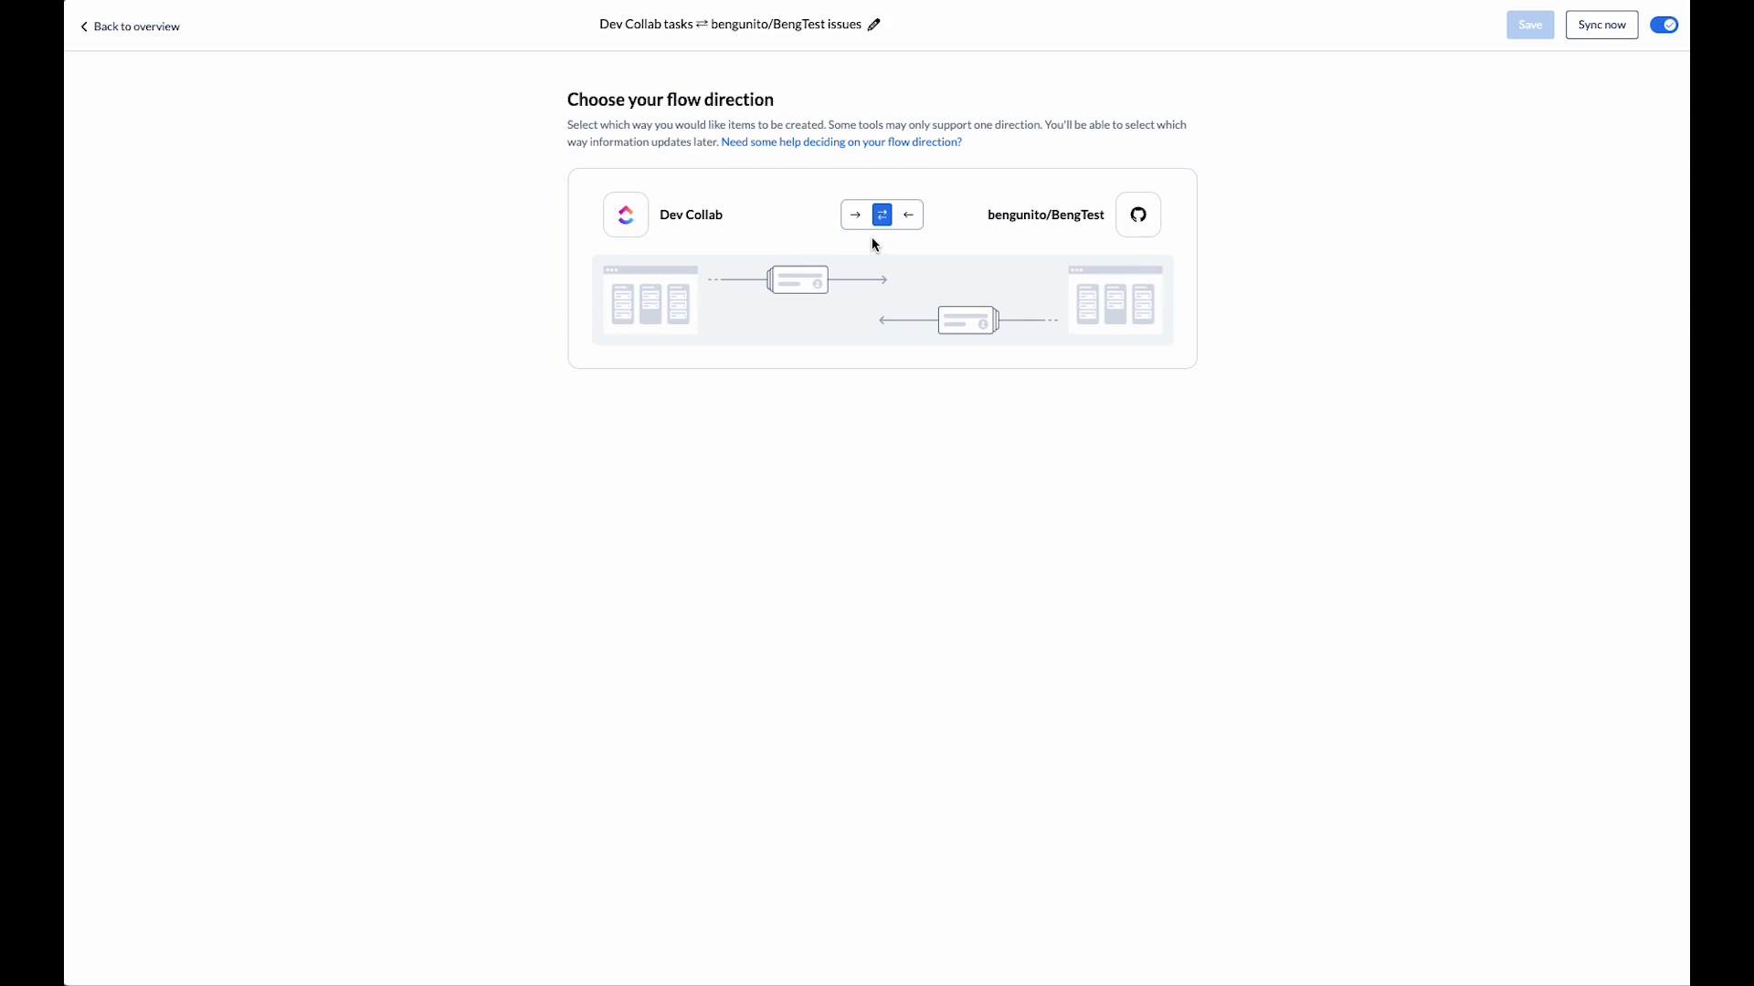
pyautogui.click(855, 216)
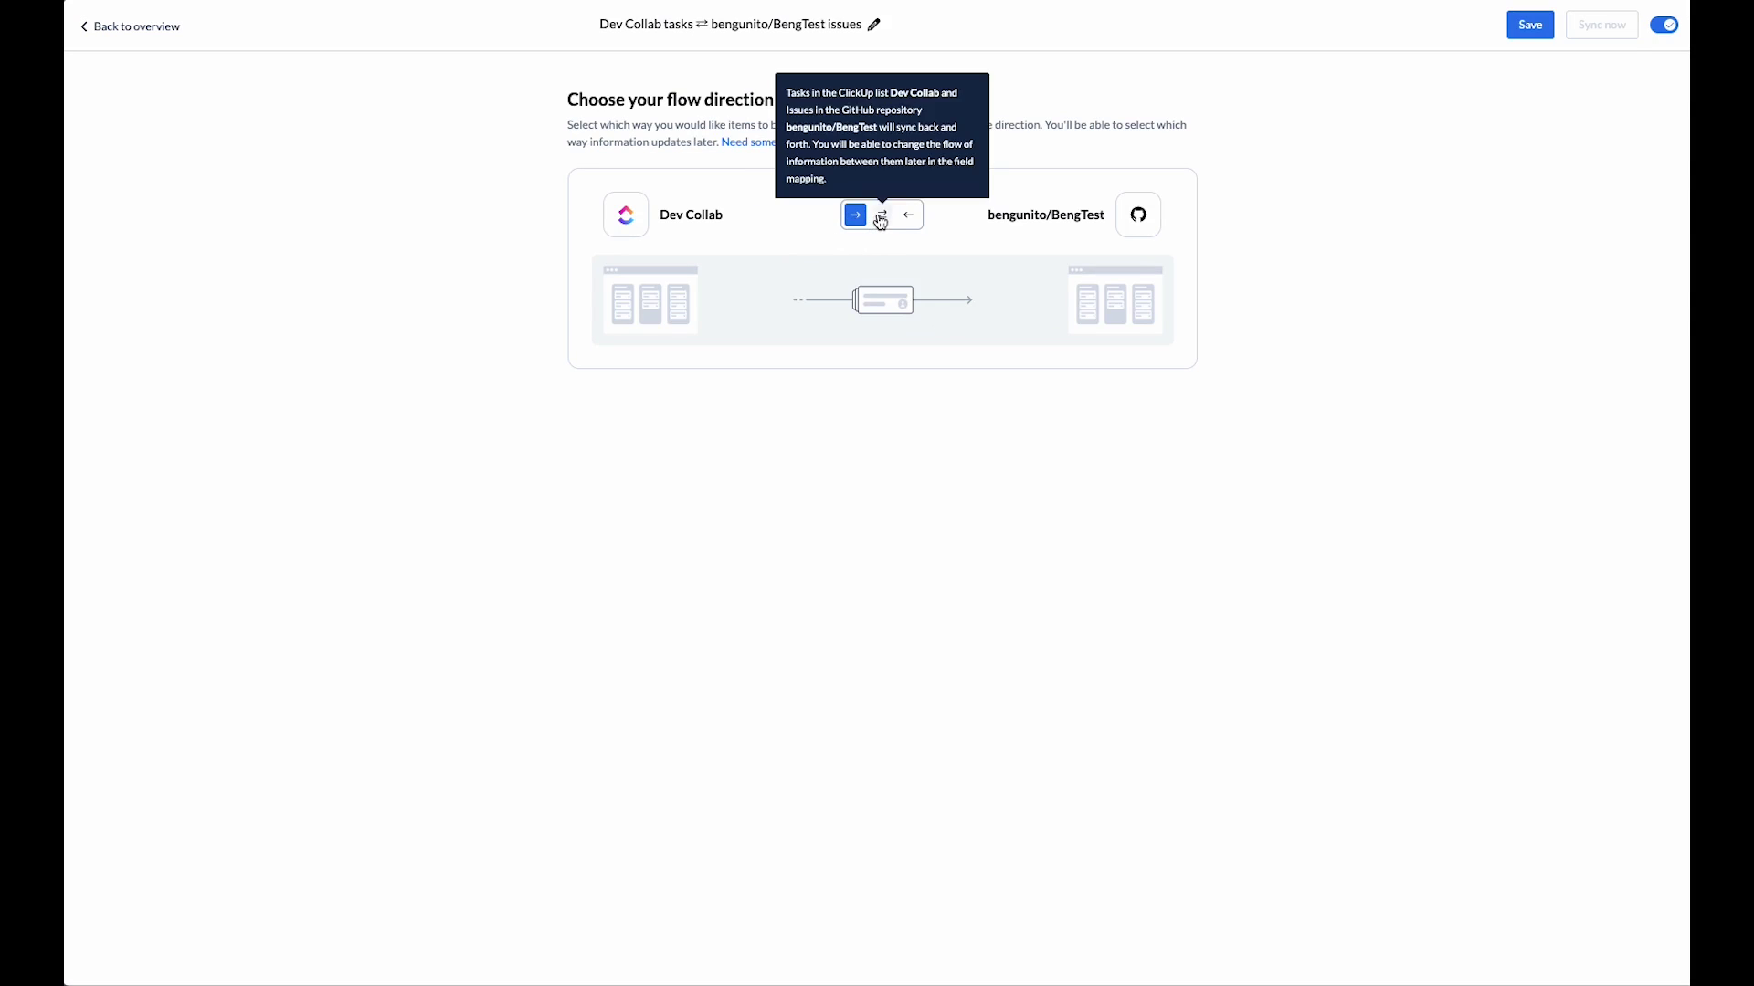
pyautogui.click(882, 216)
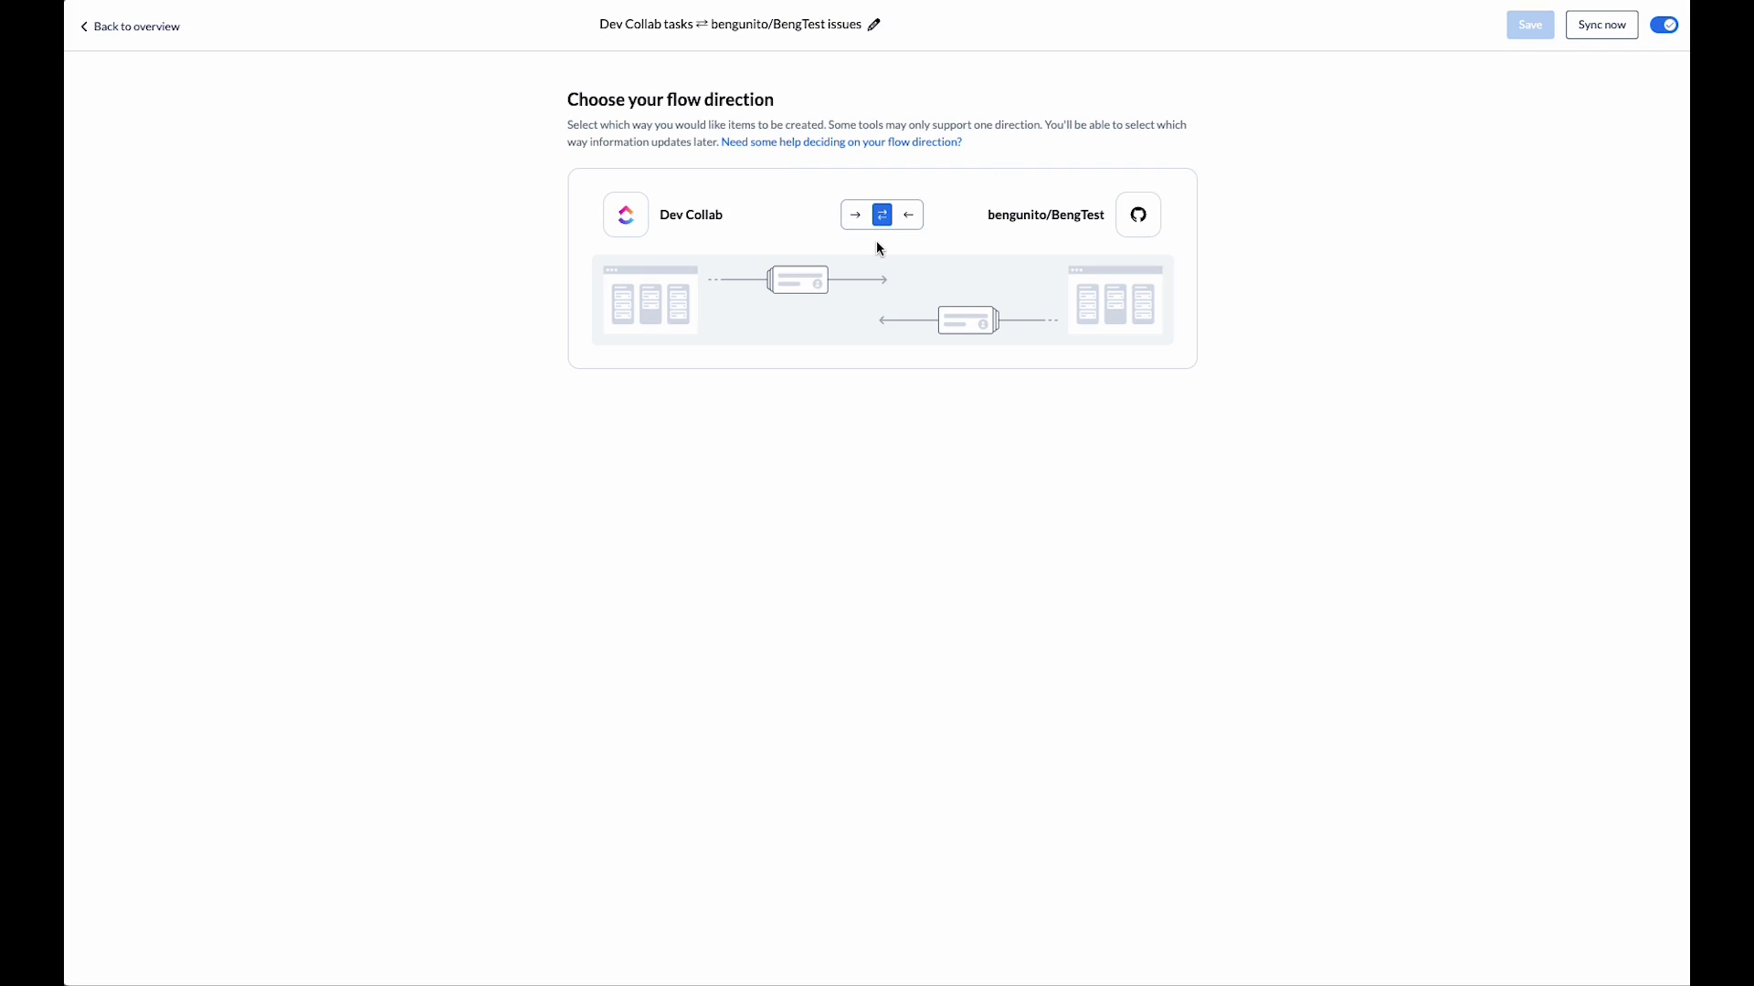
pyautogui.click(137, 25)
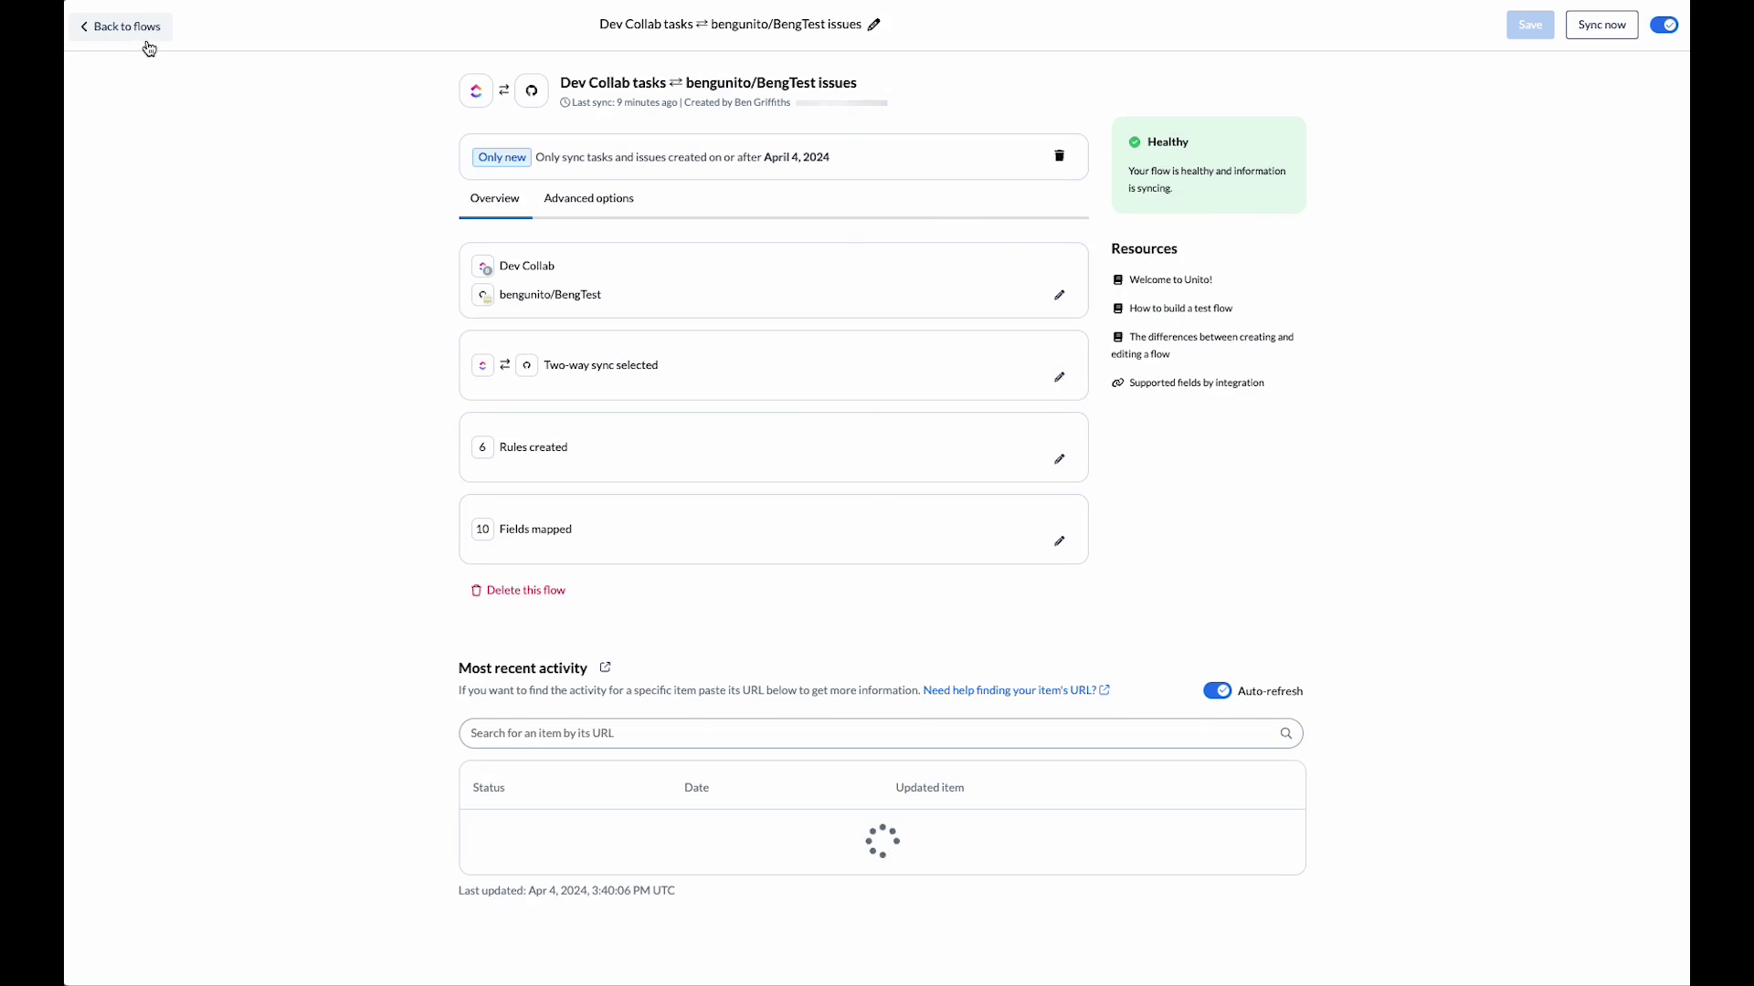
# Review the flow's rules in both directions and the rule types available for GitHub issues, and return to the overview.
pyautogui.click(1043, 456)
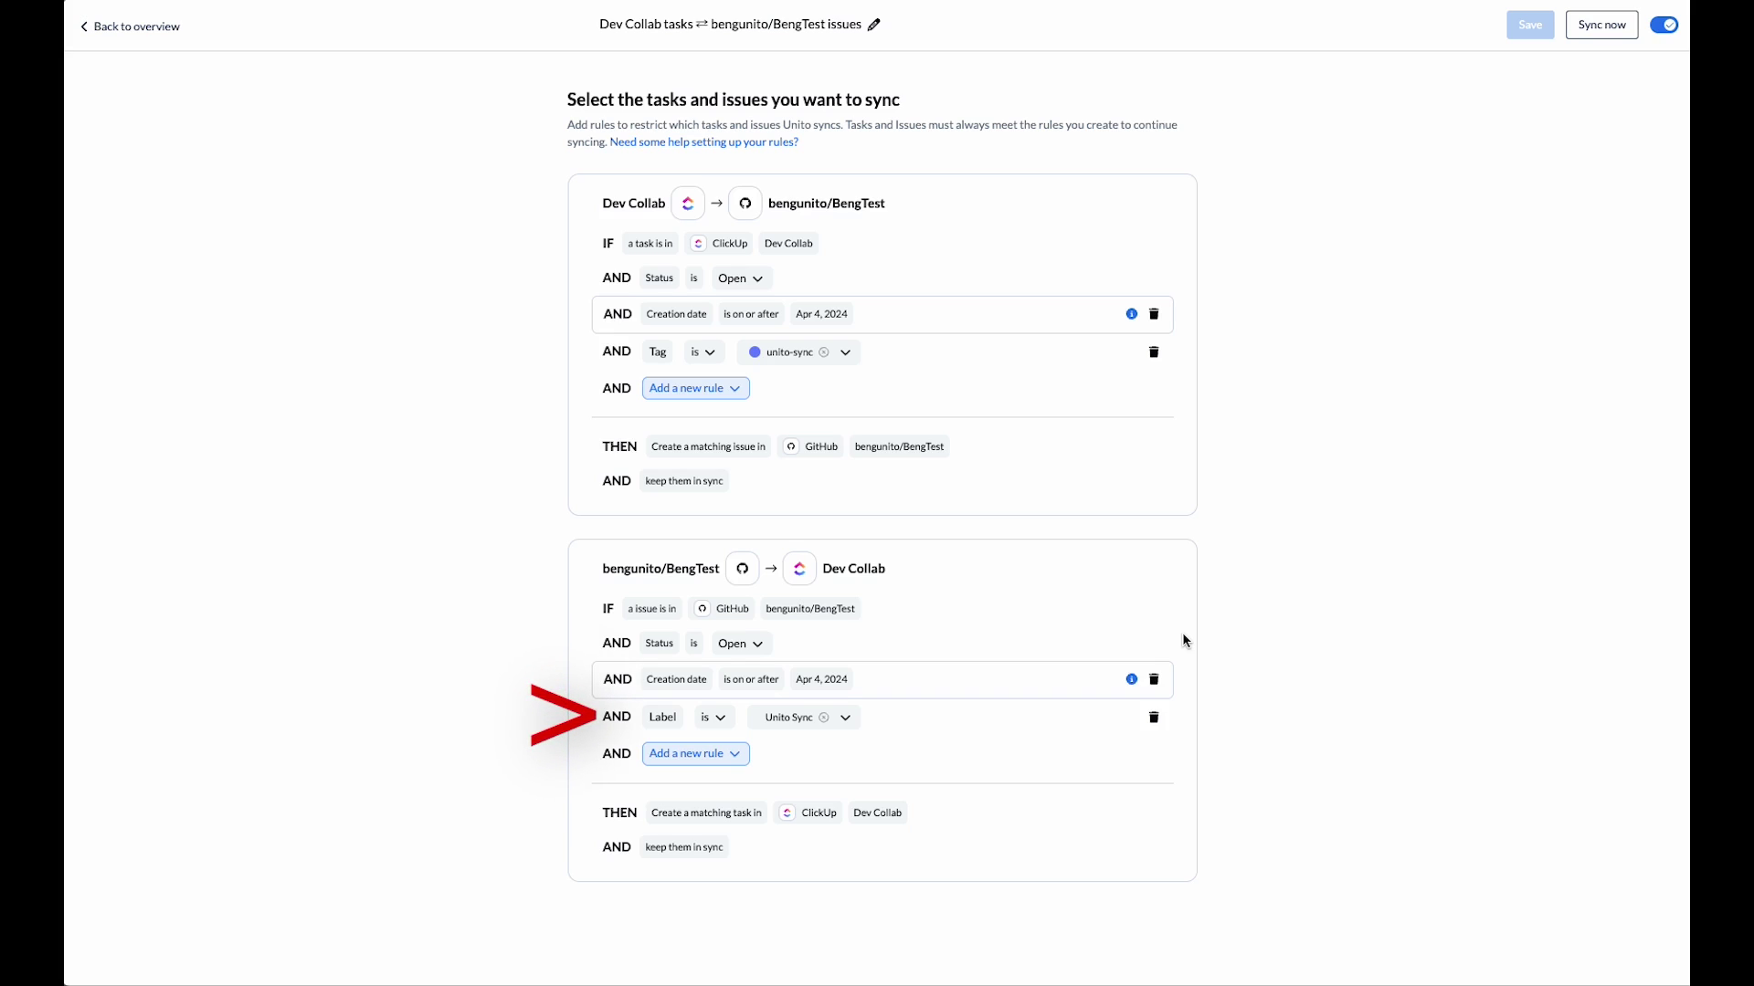
pyautogui.click(711, 762)
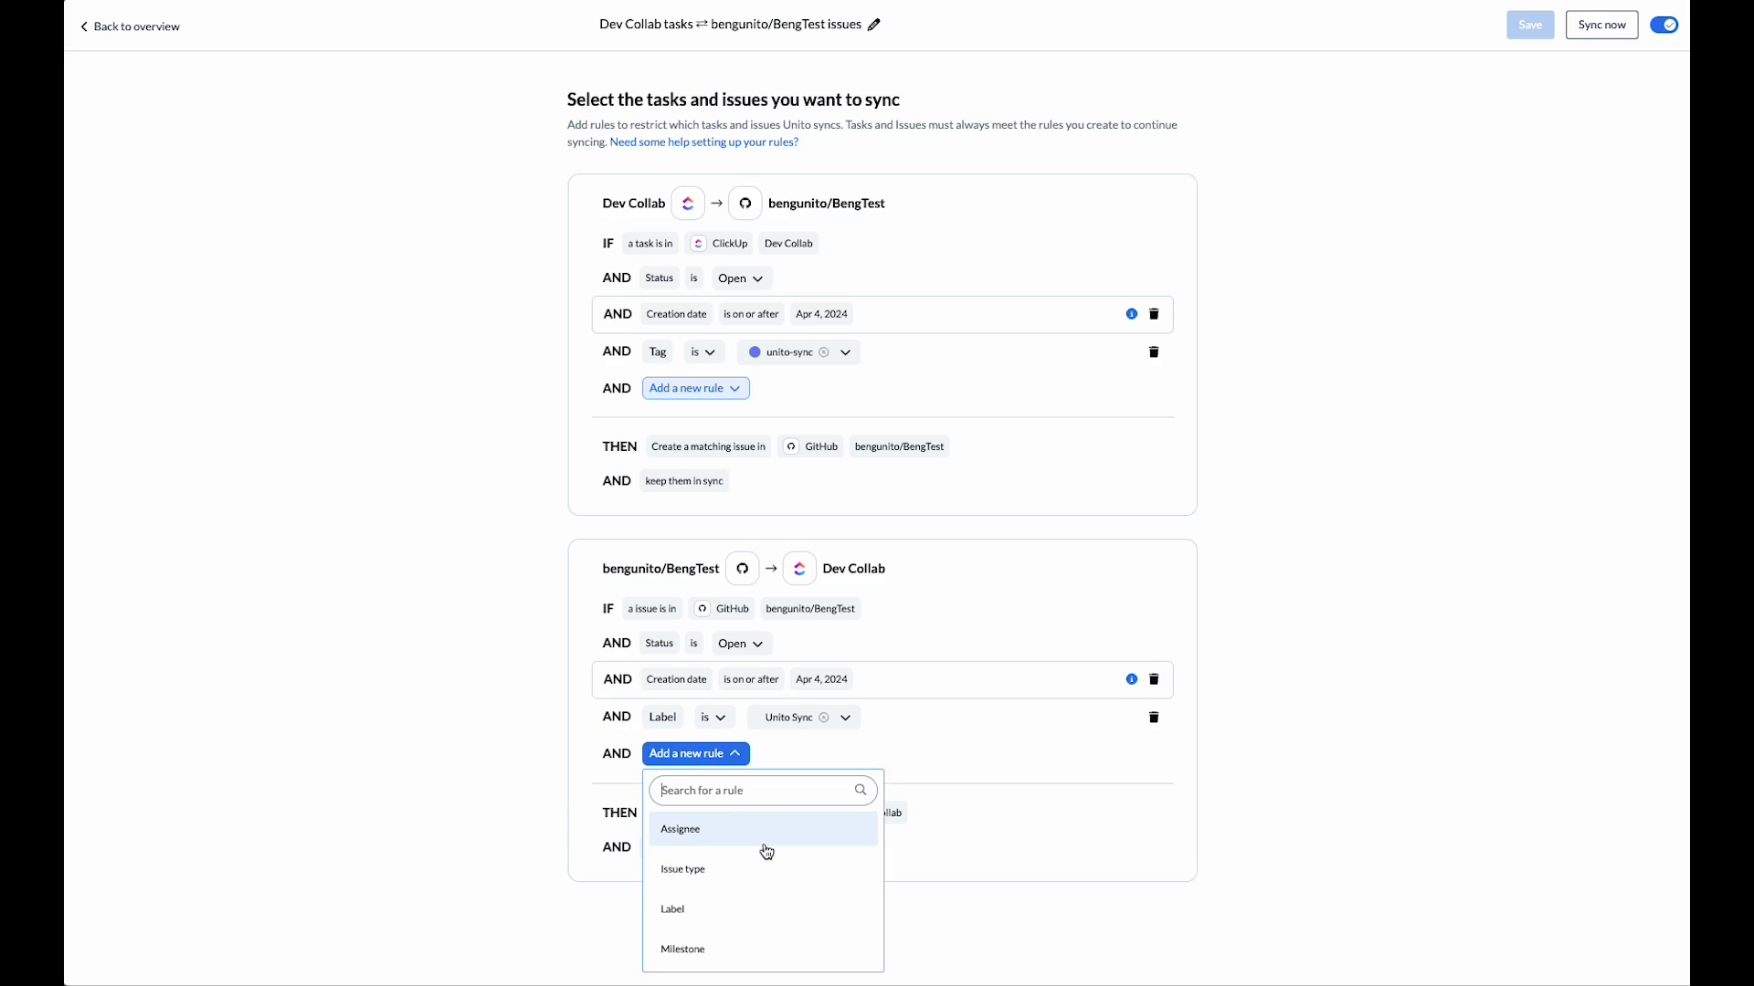
pyautogui.click(944, 607)
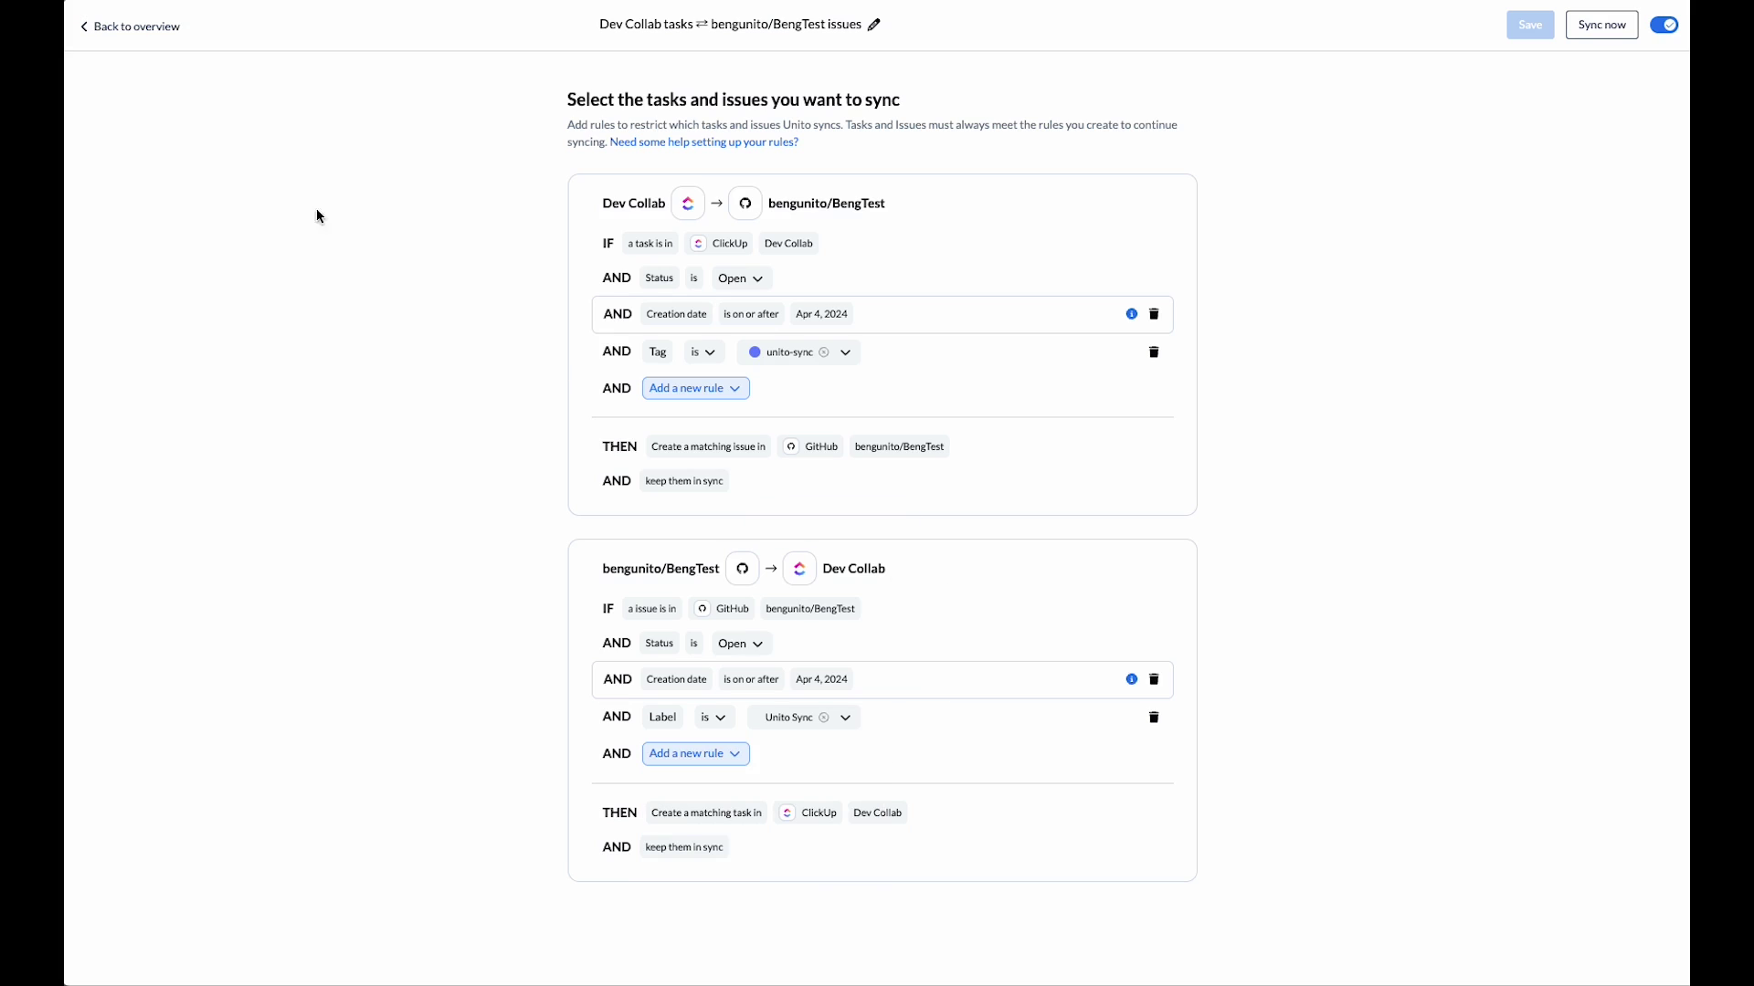
pyautogui.click(136, 28)
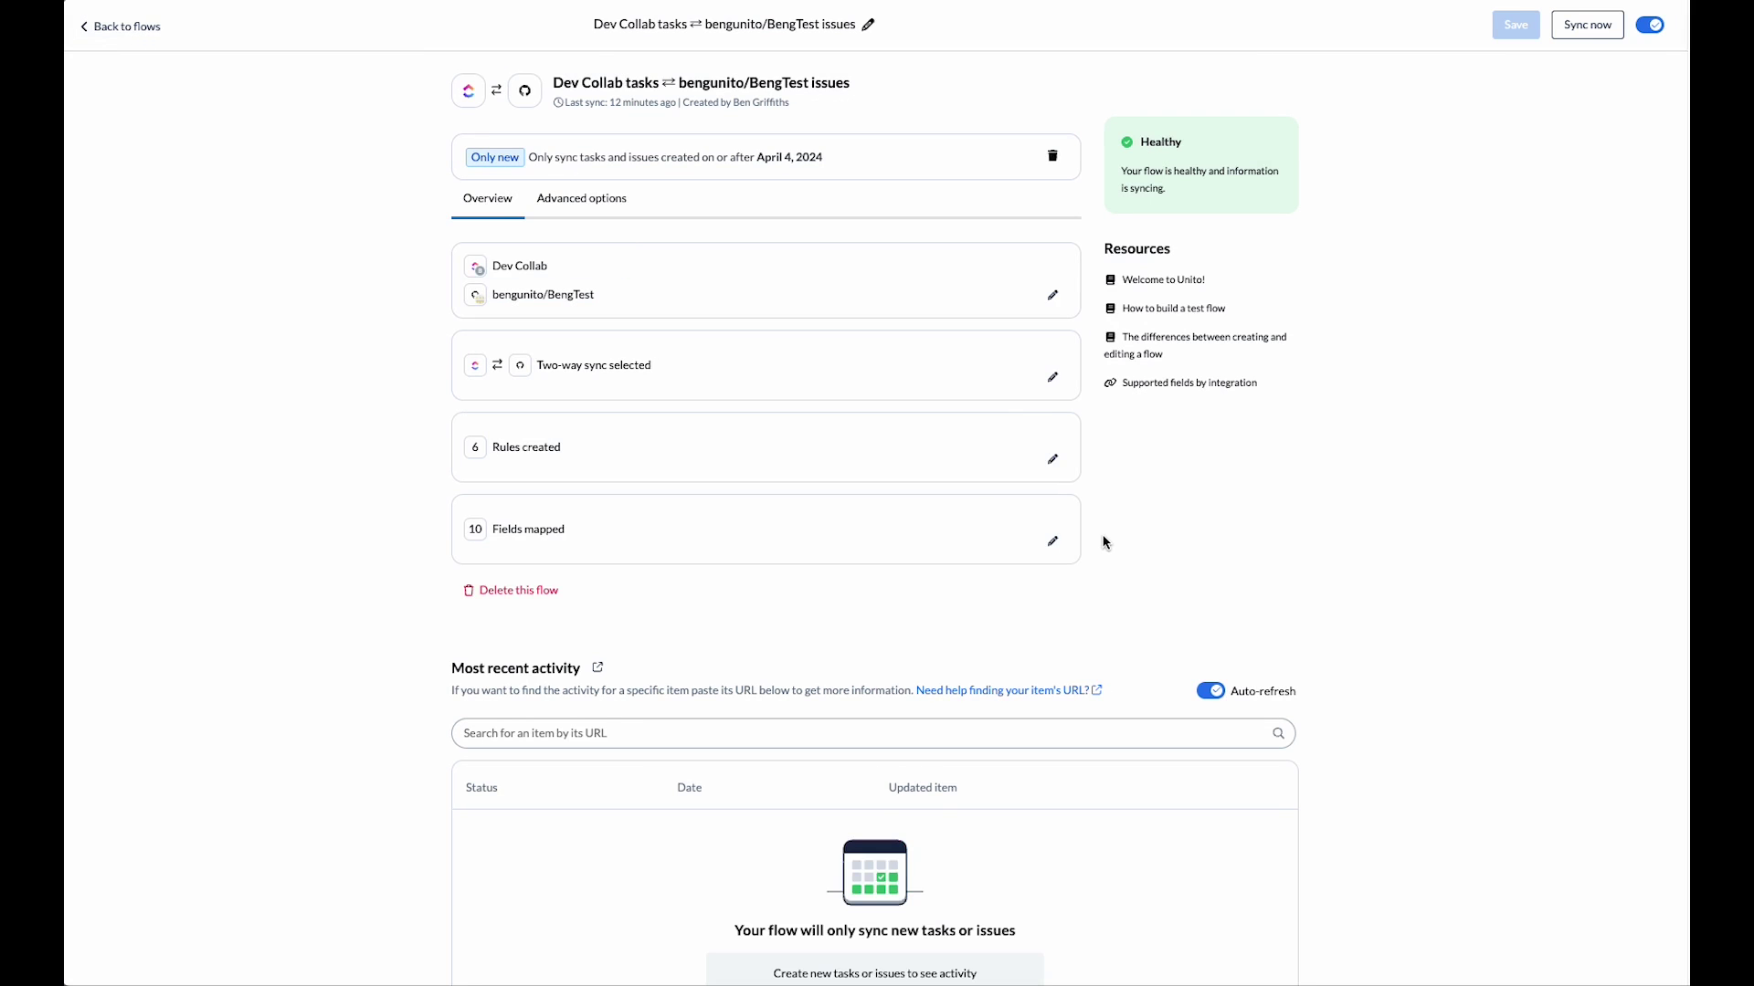
# Review the flow's field mappings, including the detailed settings for Status and Task name, and leave the mapping page.
pyautogui.click(1050, 541)
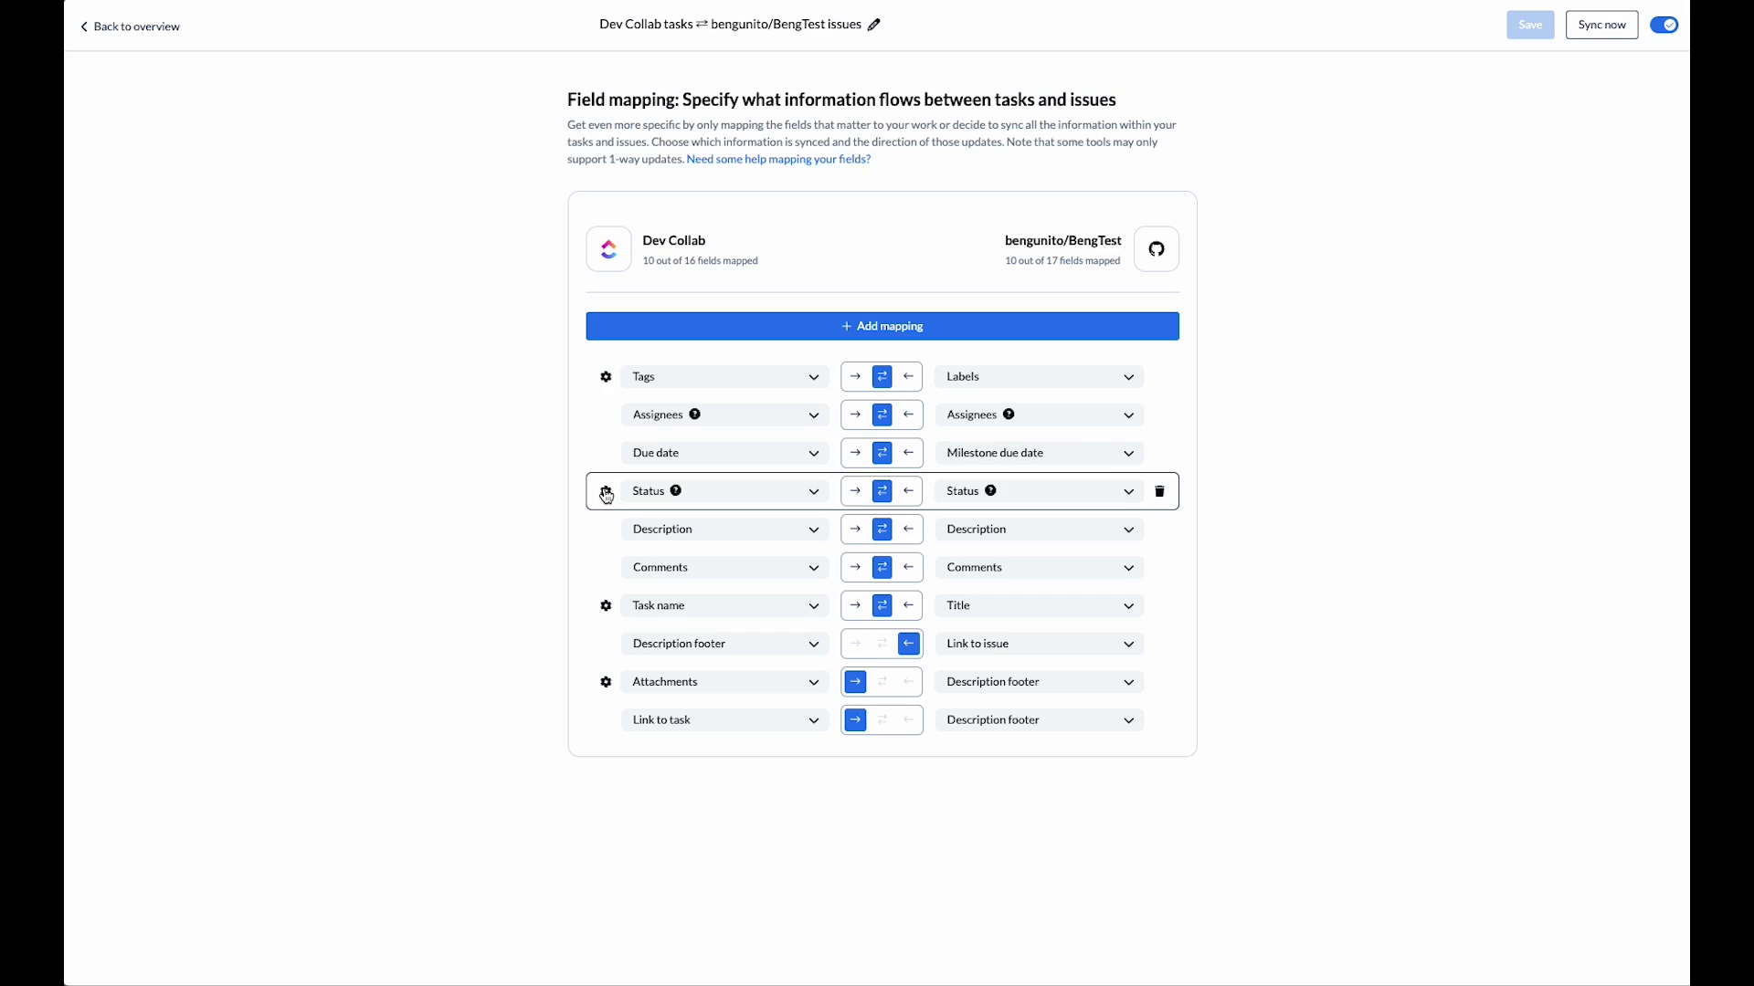
pyautogui.click(606, 494)
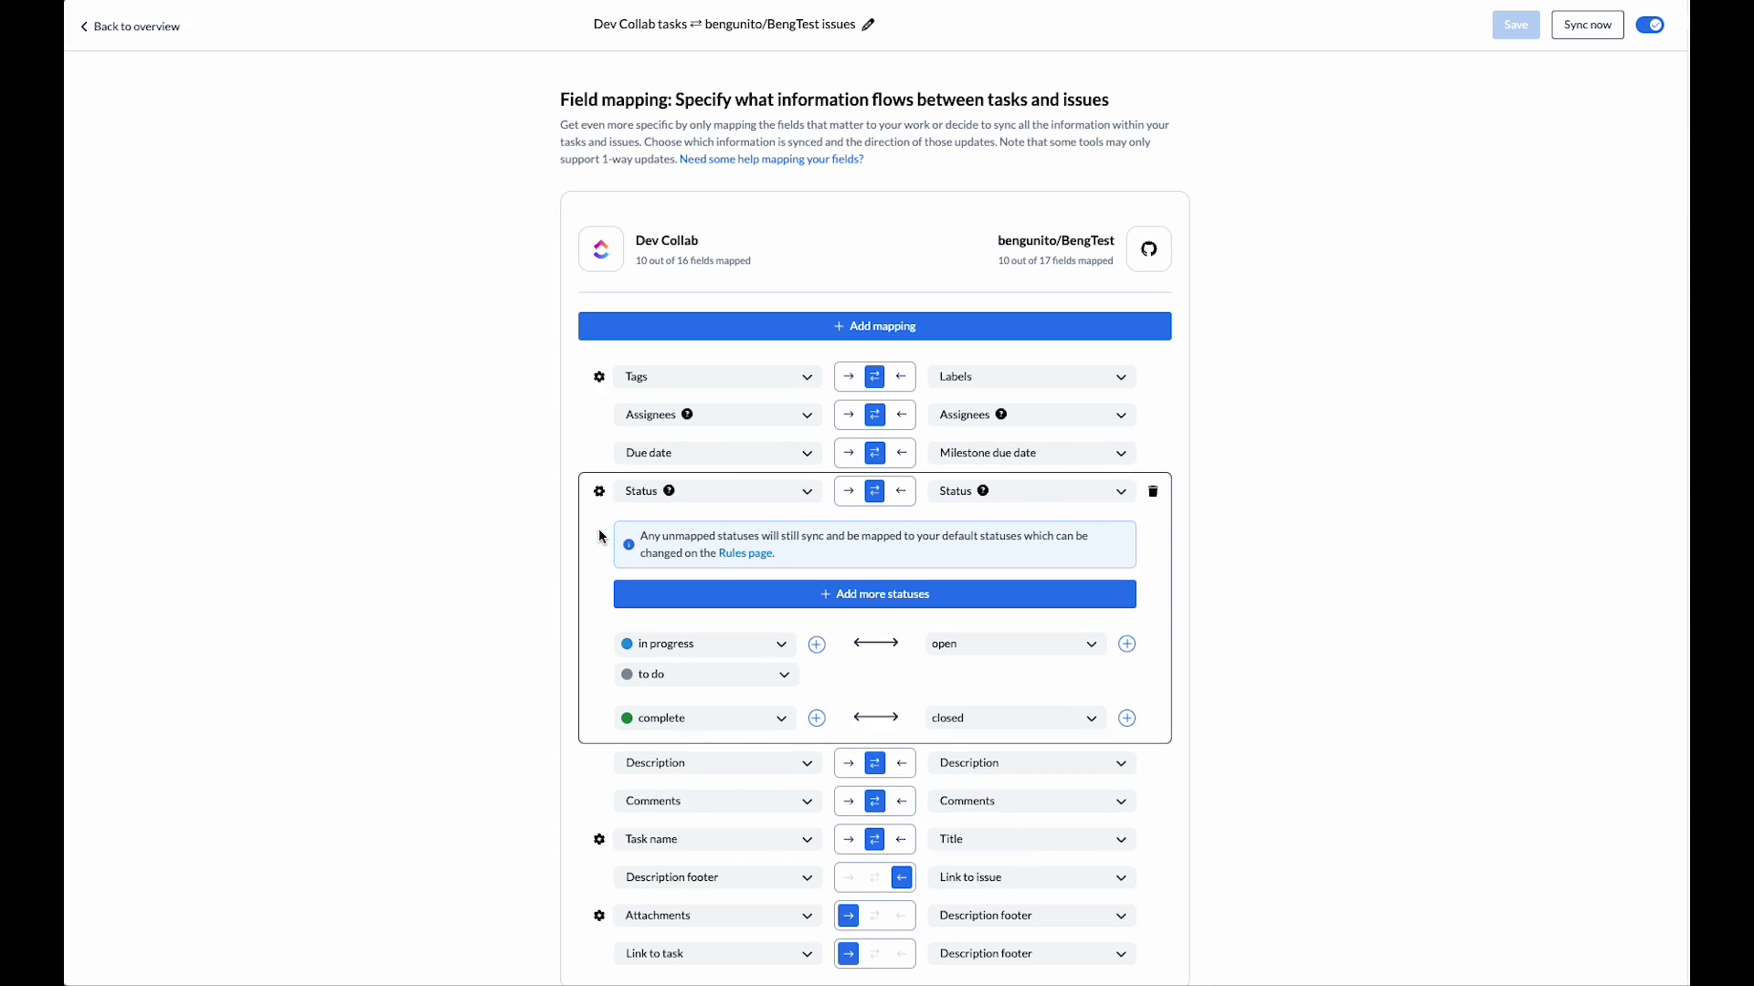
pyautogui.scroll(-1, 594, 530)
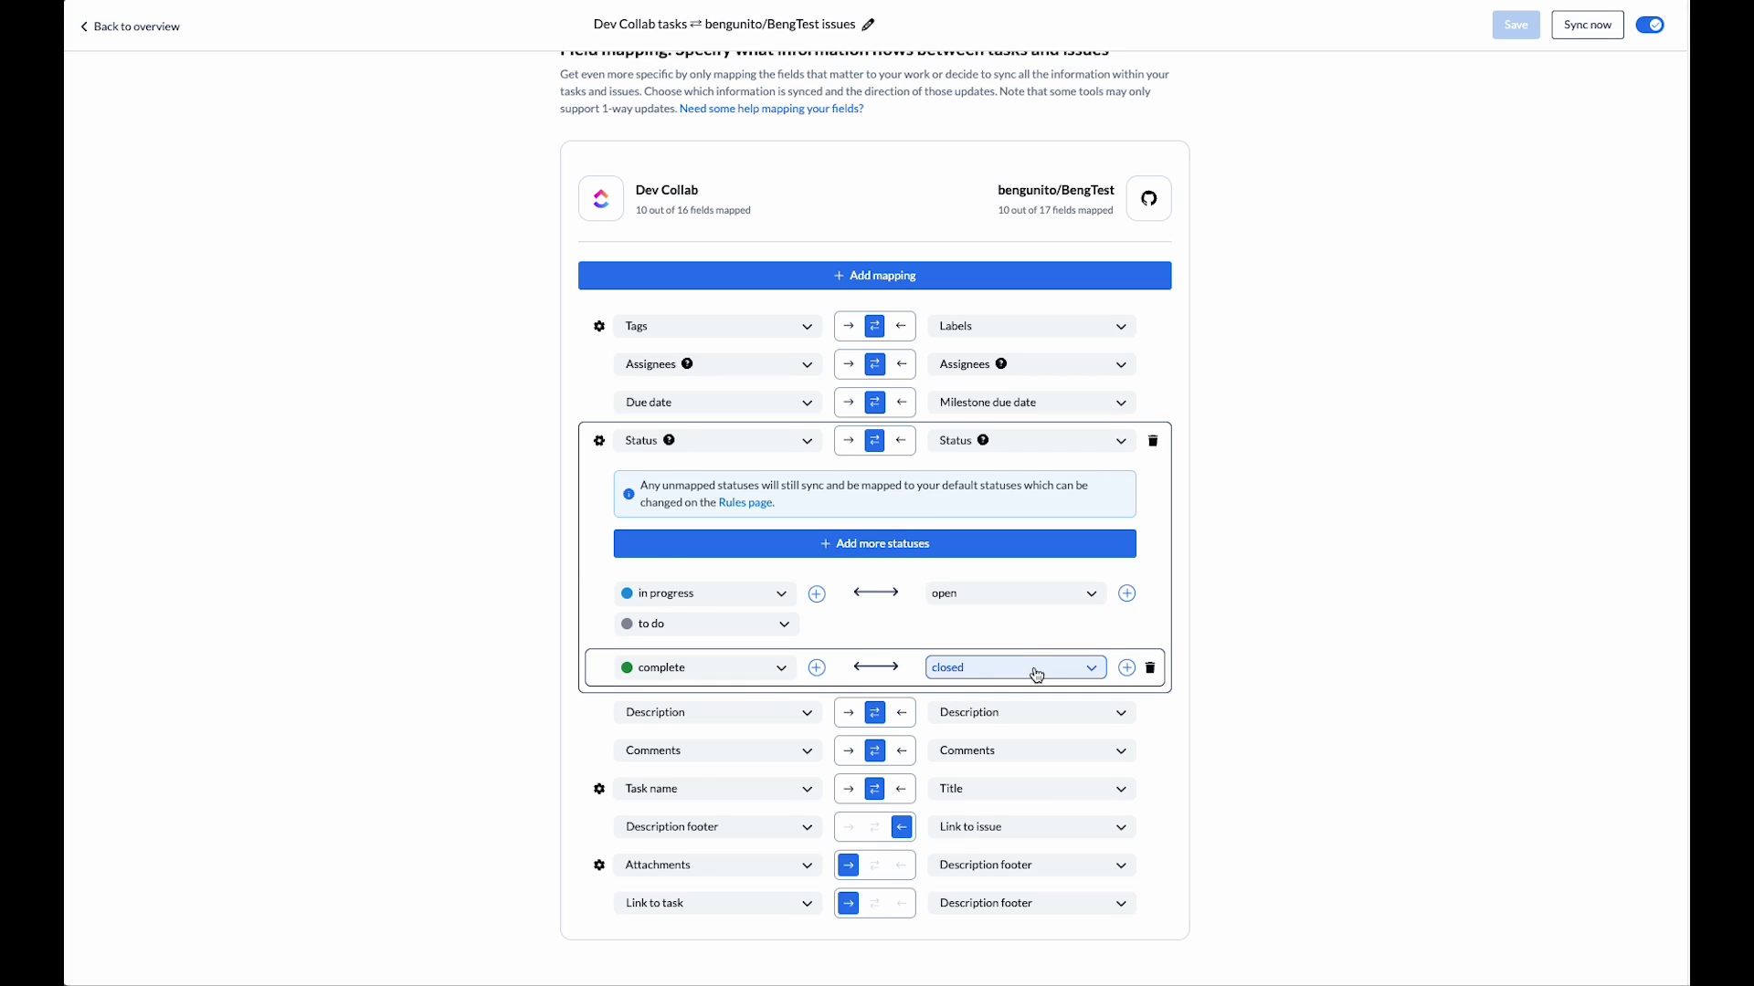
pyautogui.click(600, 791)
pyautogui.scroll(-2, 595, 753)
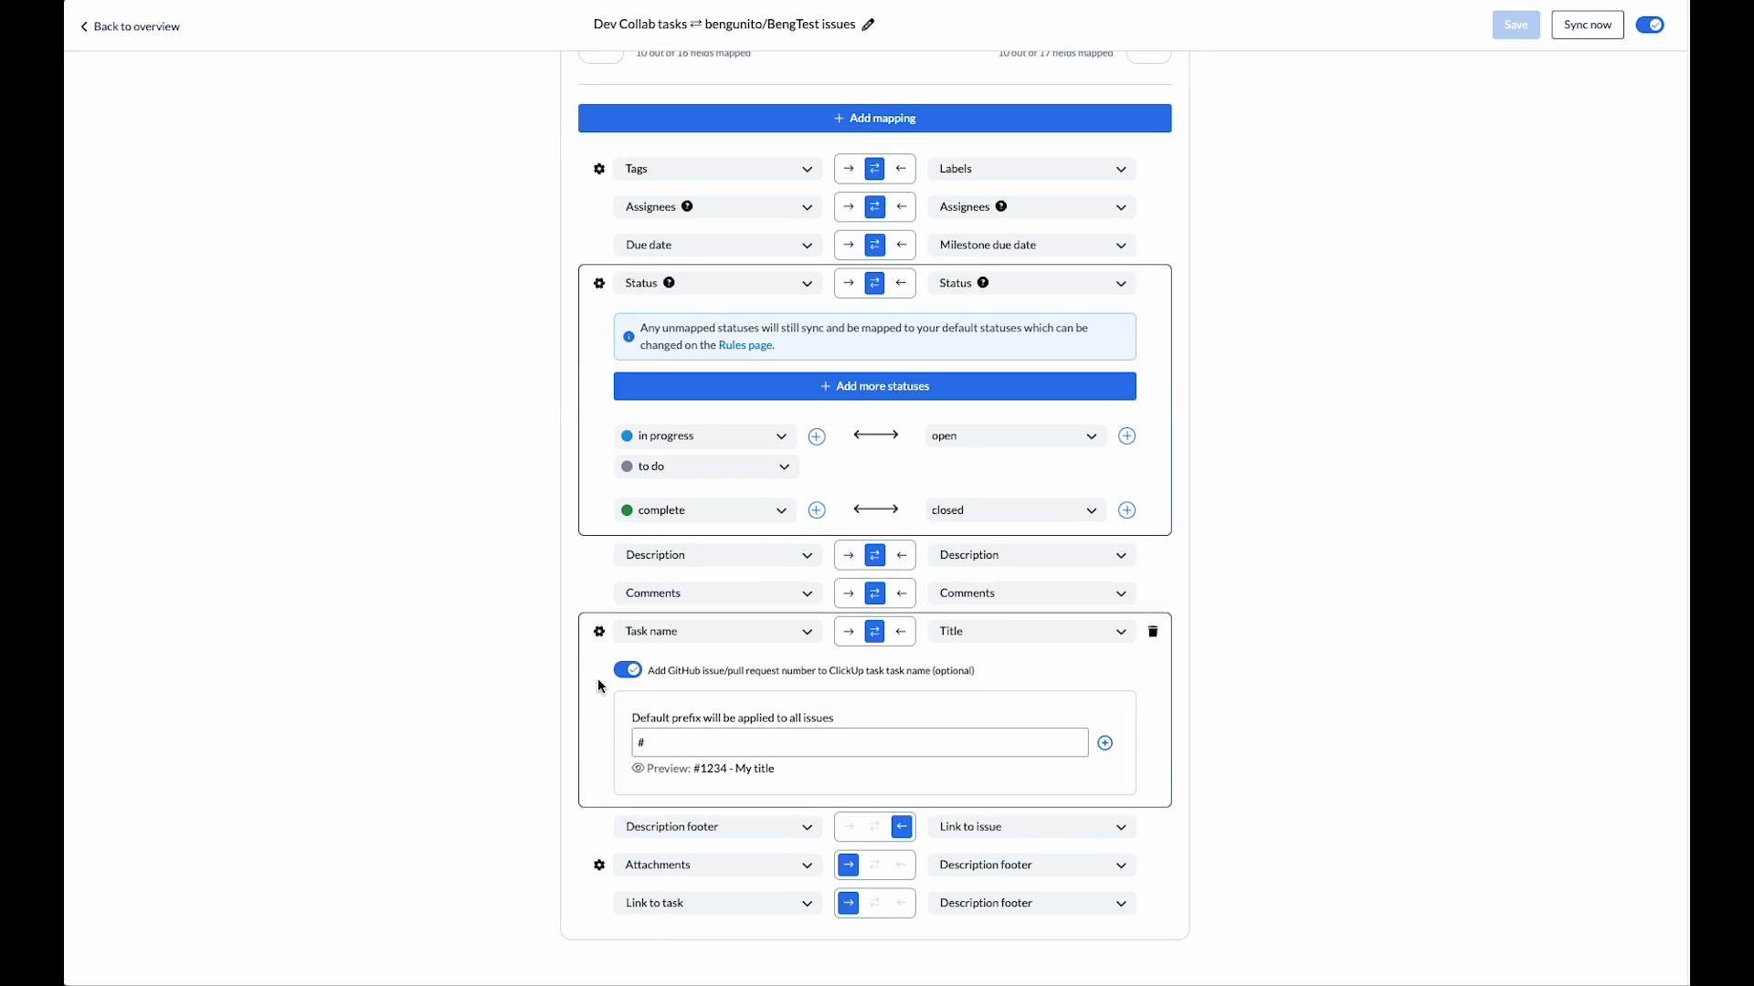
pyautogui.scroll(3, 599, 683)
pyautogui.click(121, 27)
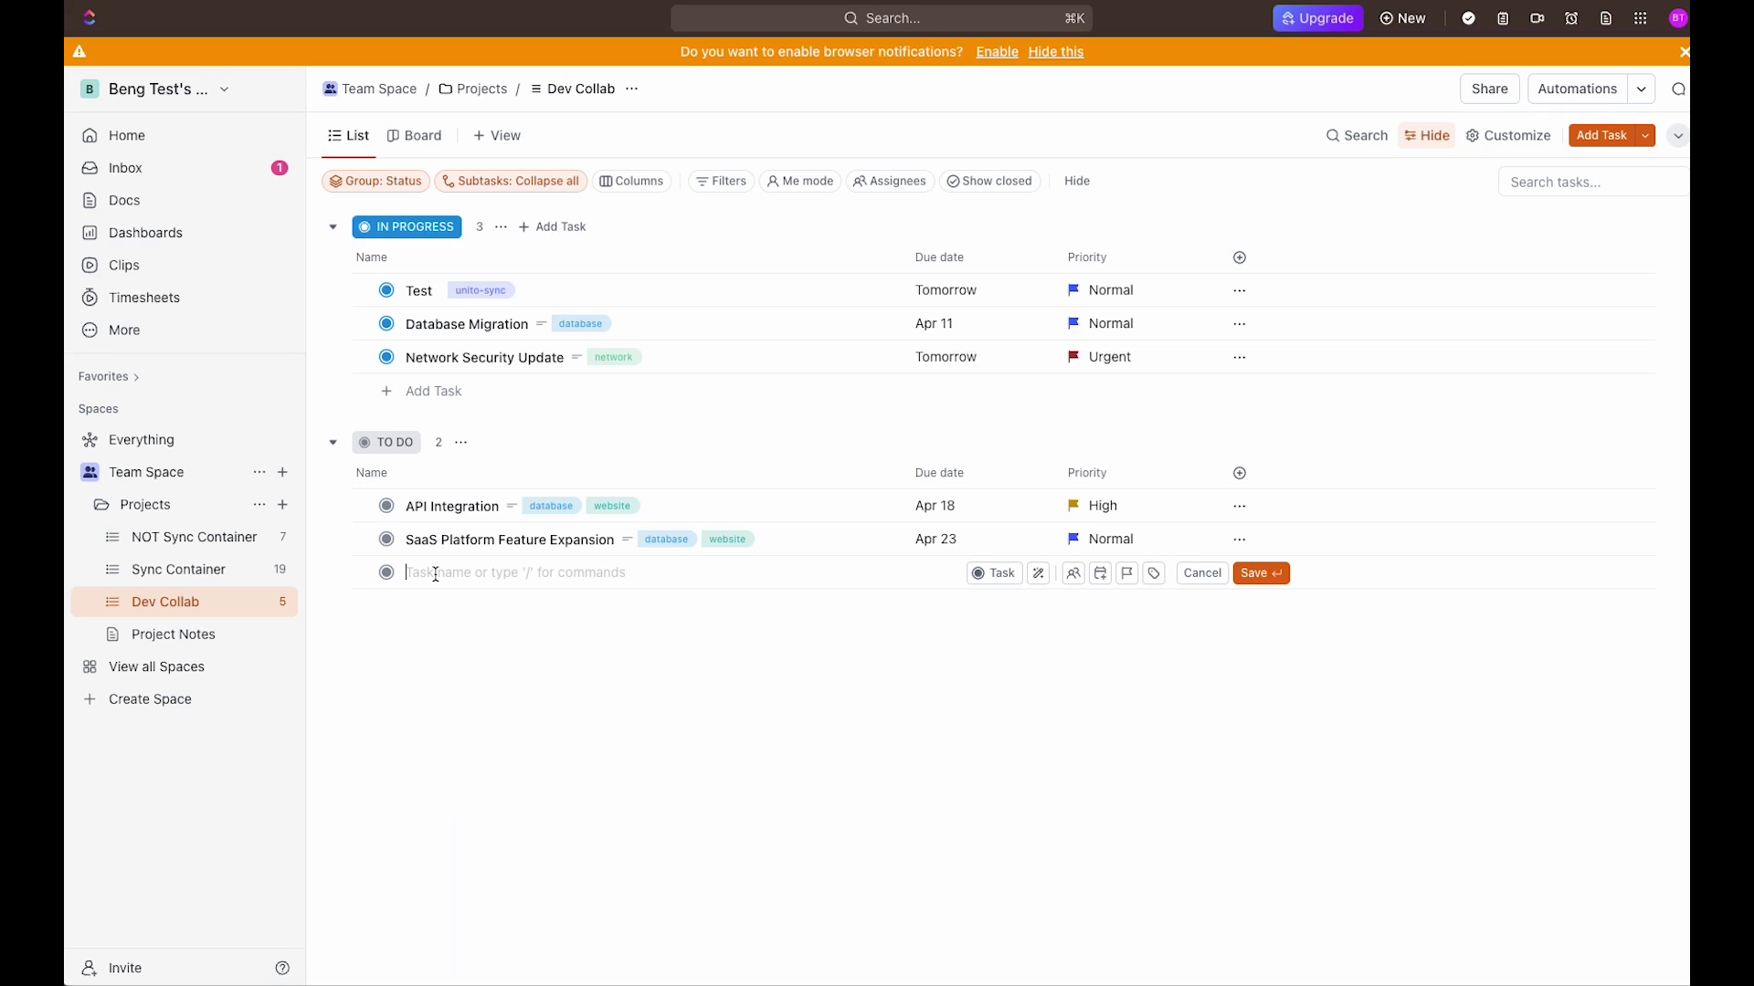
# In ClickUp's Dev Collab list, create a To Do task named "Pricing Page UI Modifications".
pyautogui.write('P')
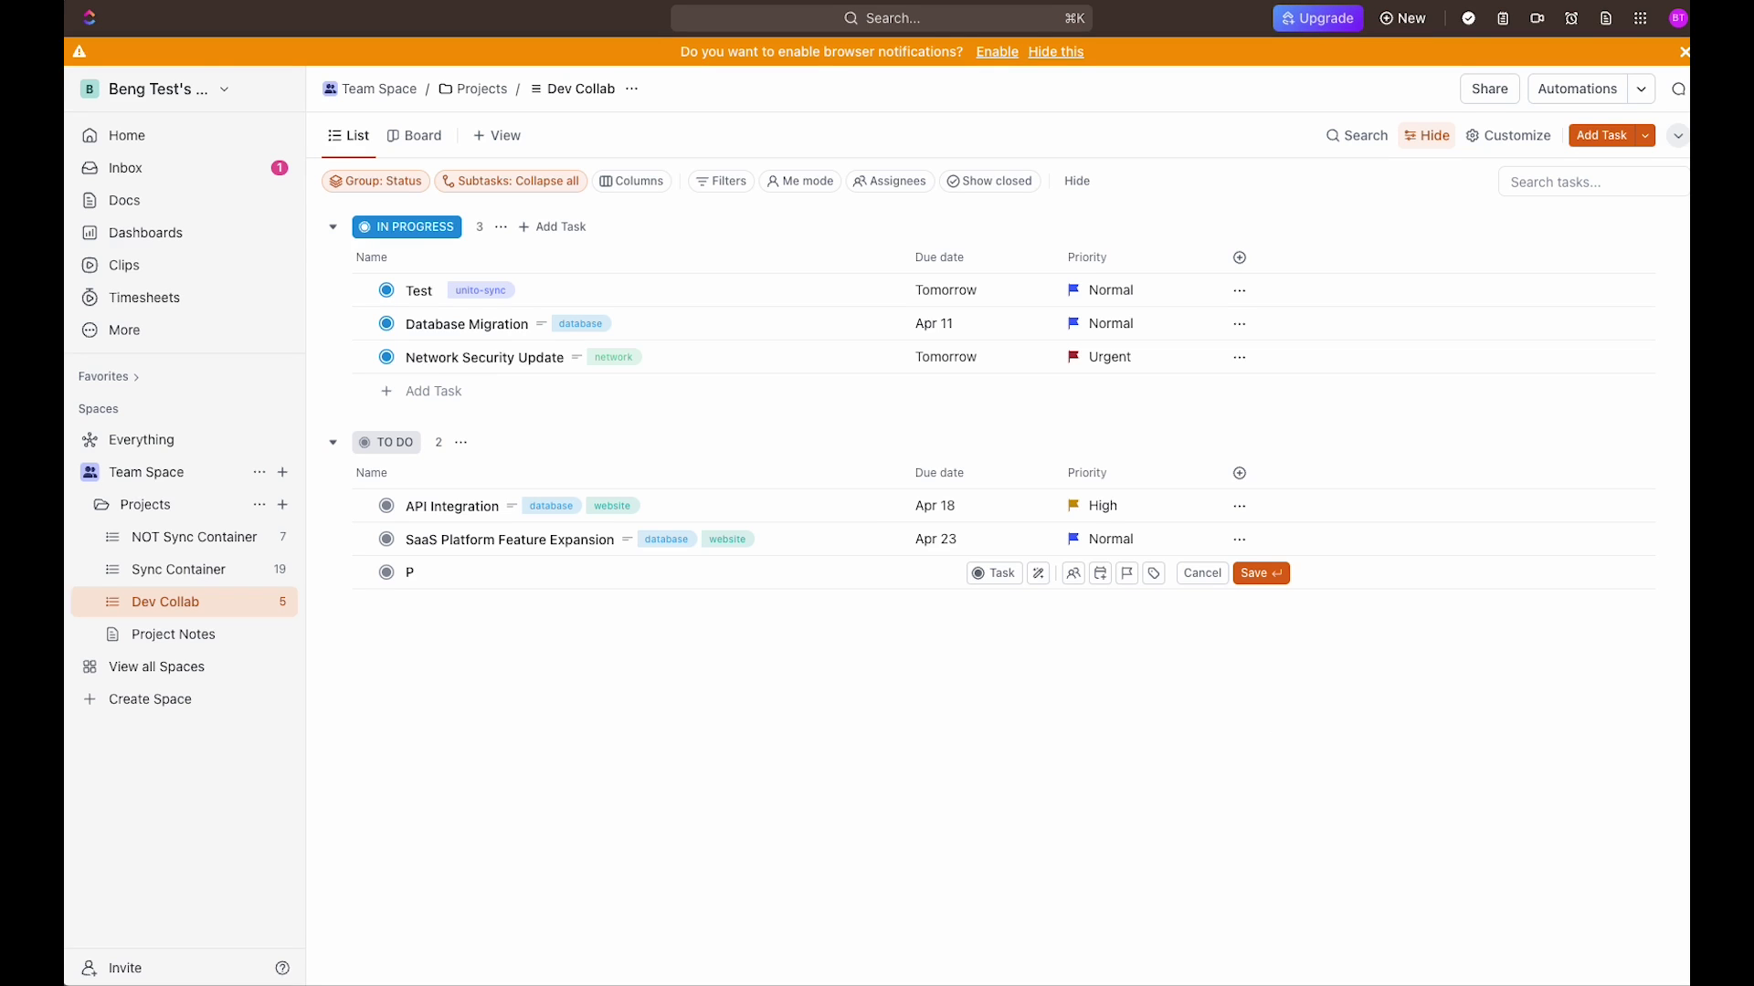
pyautogui.write('ricing Page UI')
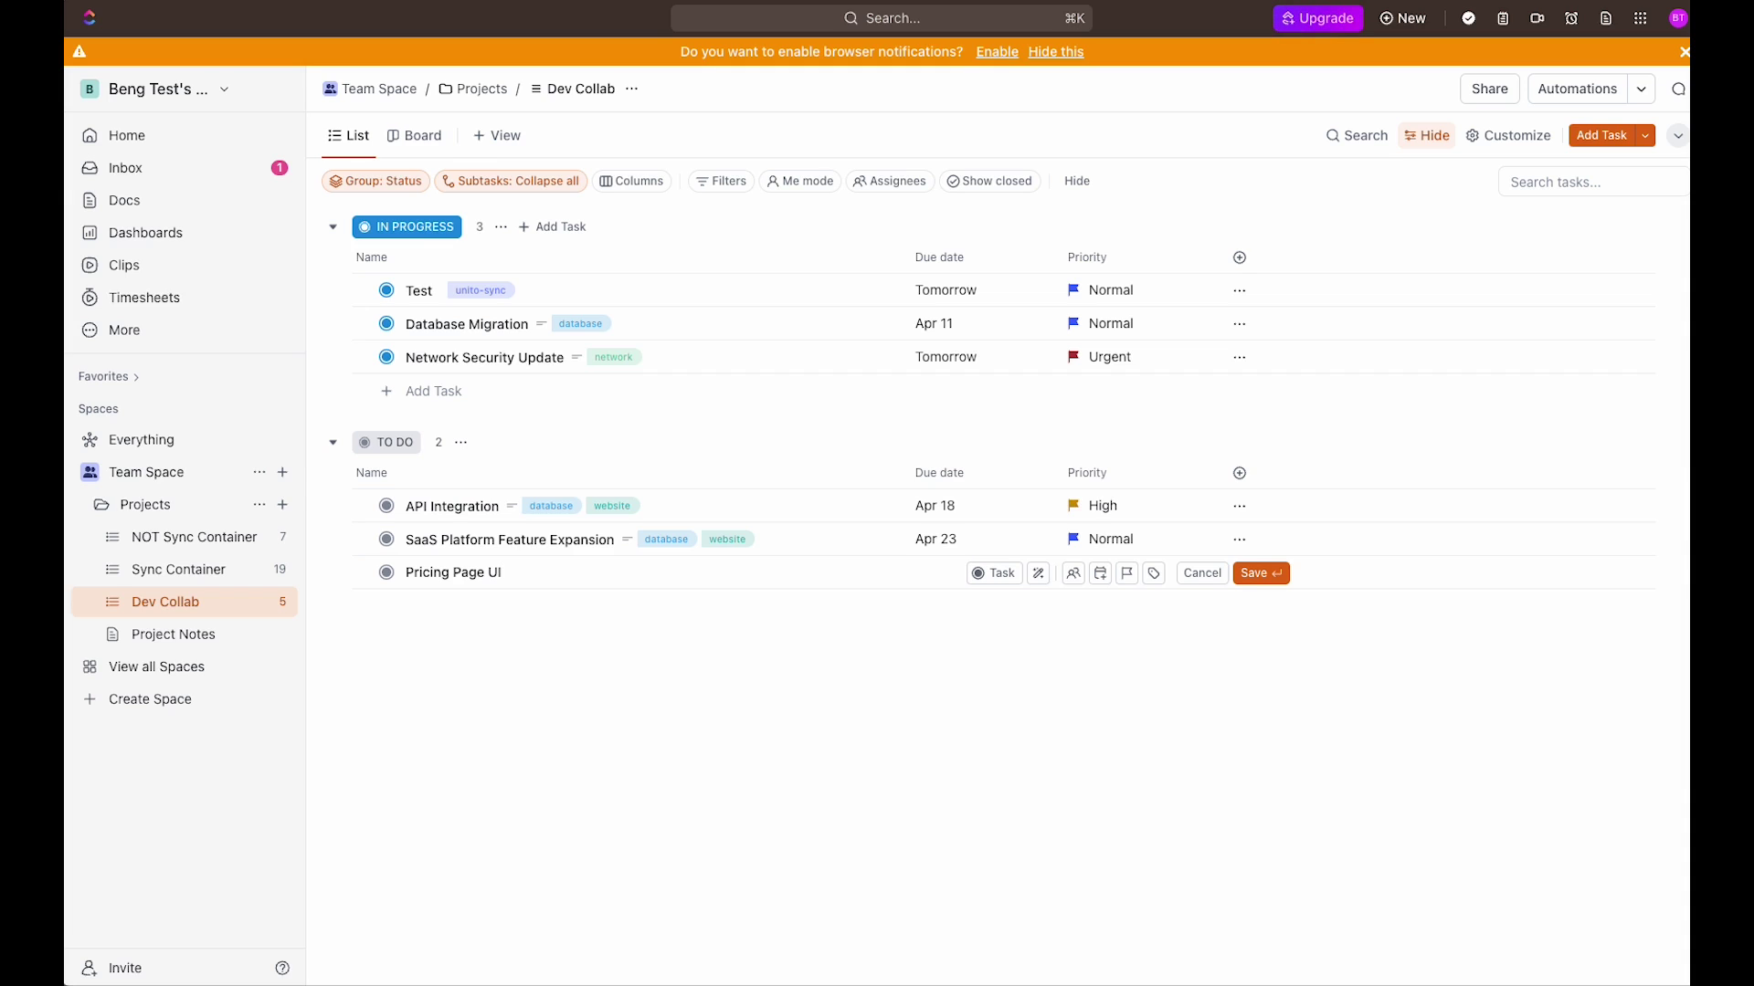
pyautogui.write(' Modifications')
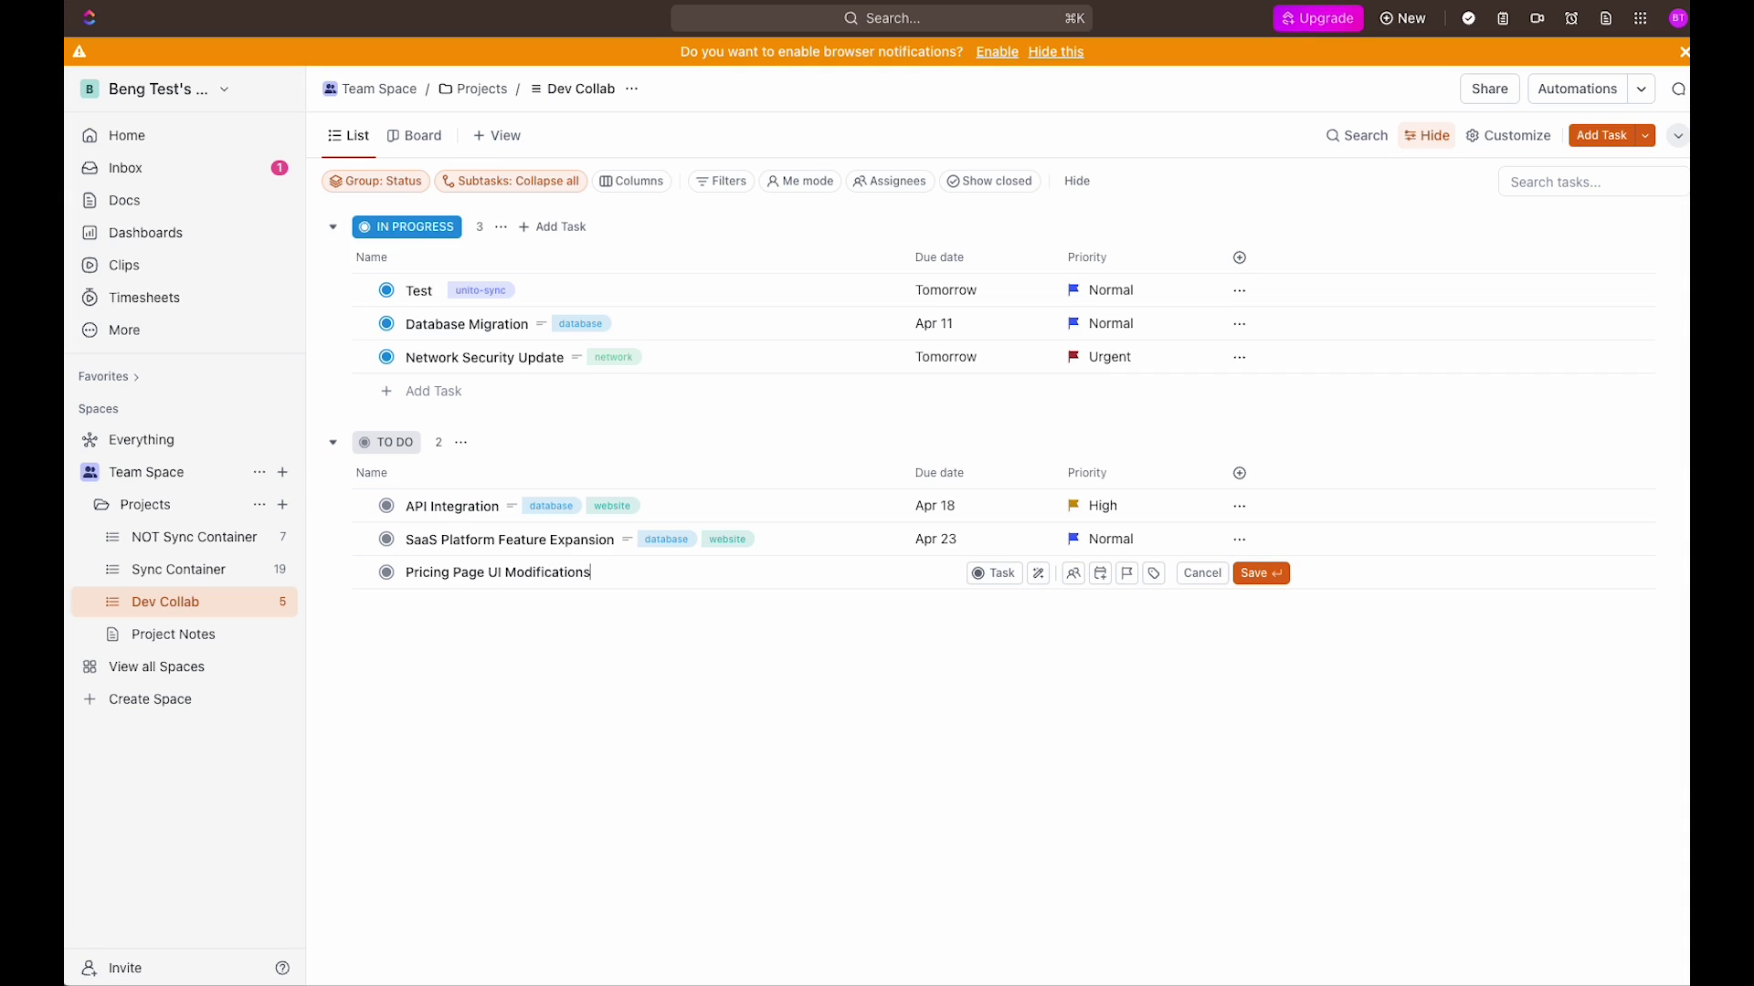
pyautogui.press('Return')
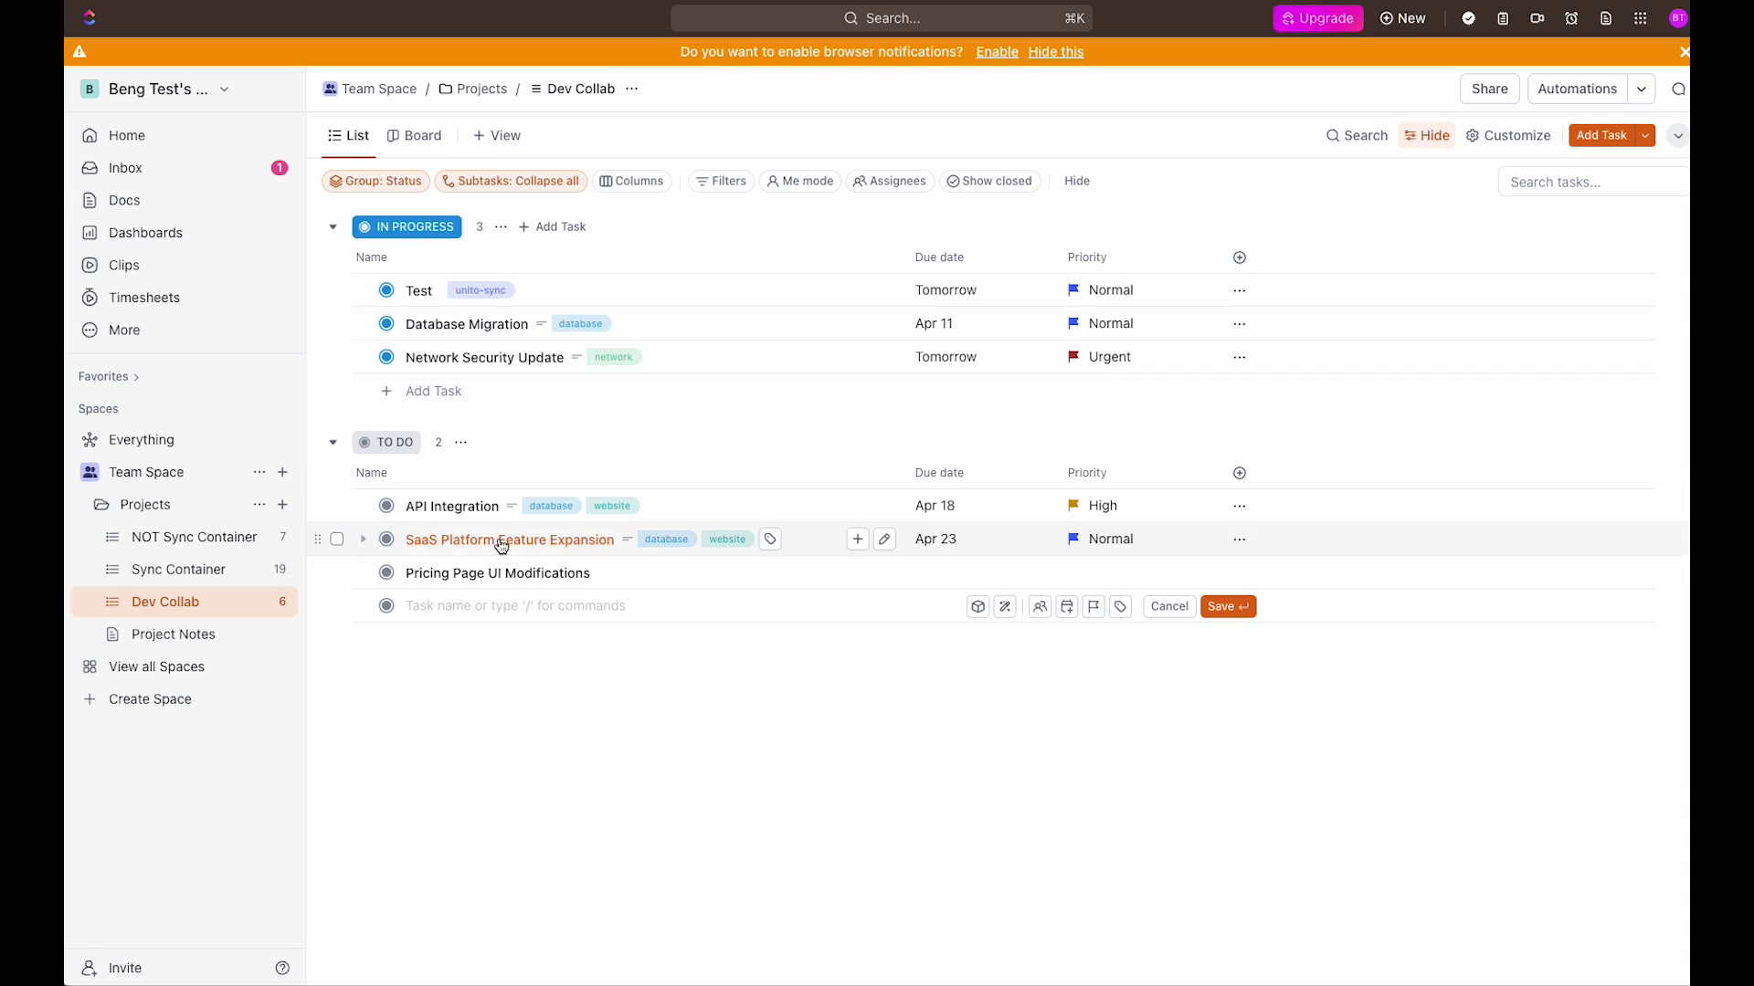
# Set the Pricing Page UI Modifications task's due date to April 10, 2024 and its priority to Low.
pyautogui.click(942, 574)
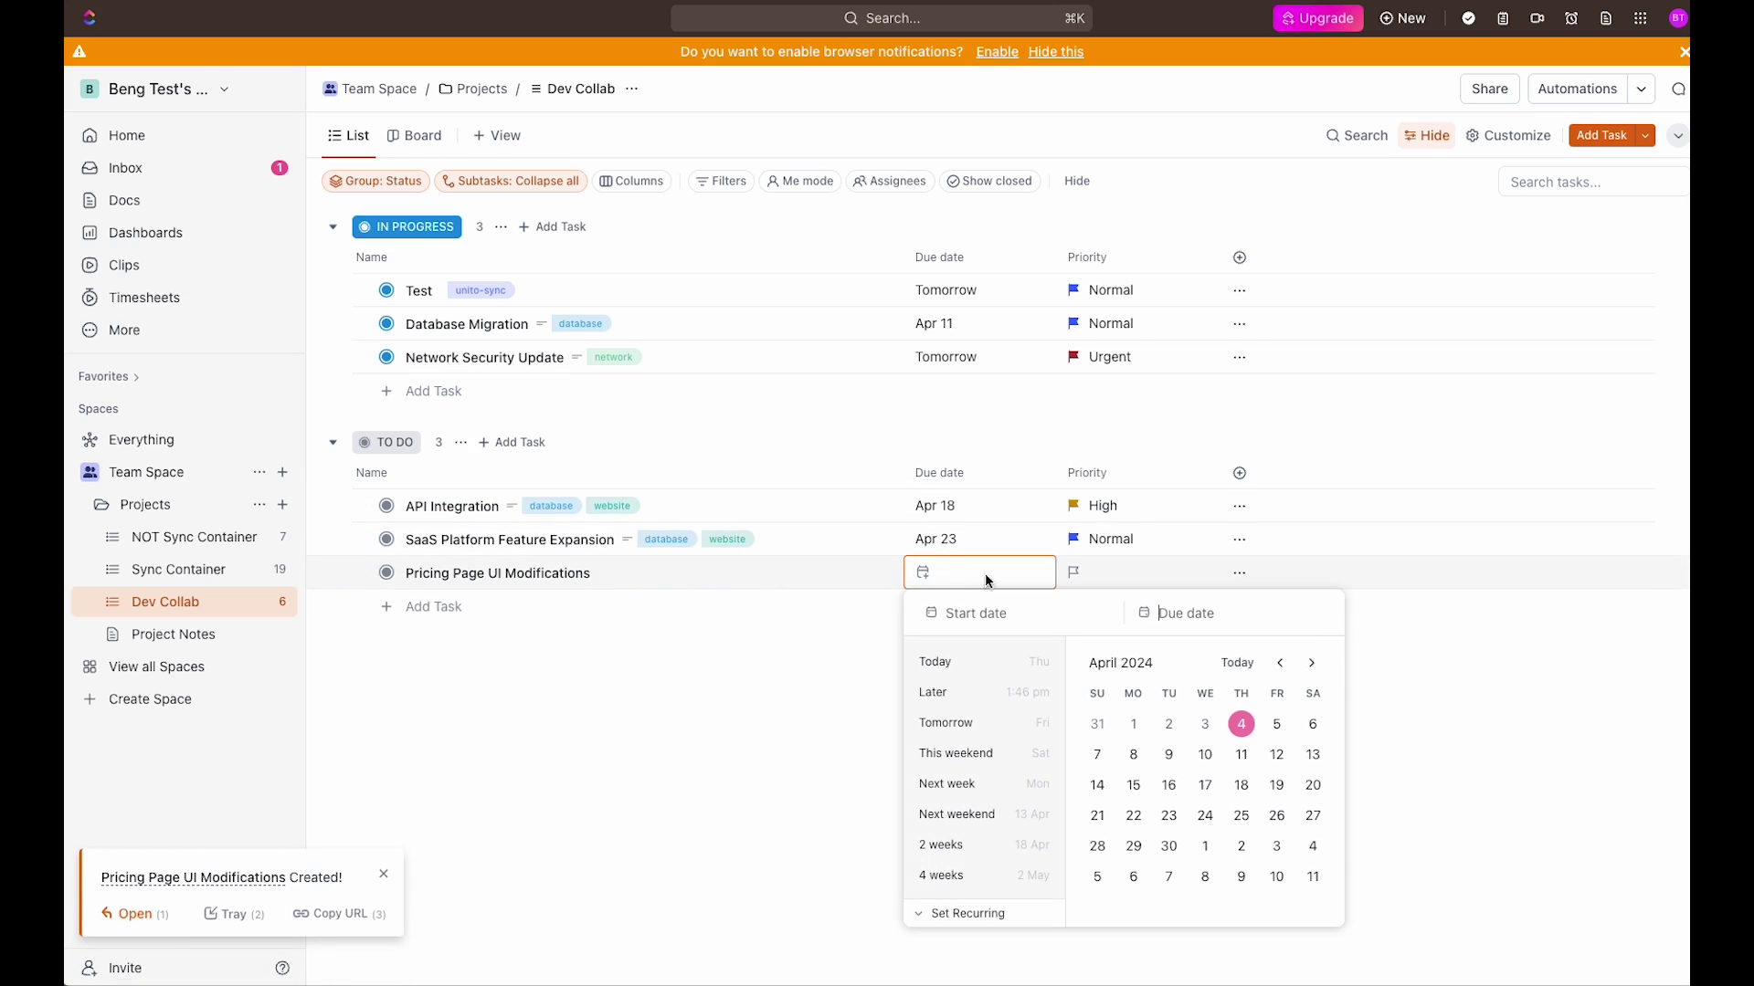
pyautogui.click(1205, 755)
pyautogui.click(1076, 571)
pyautogui.click(1076, 571)
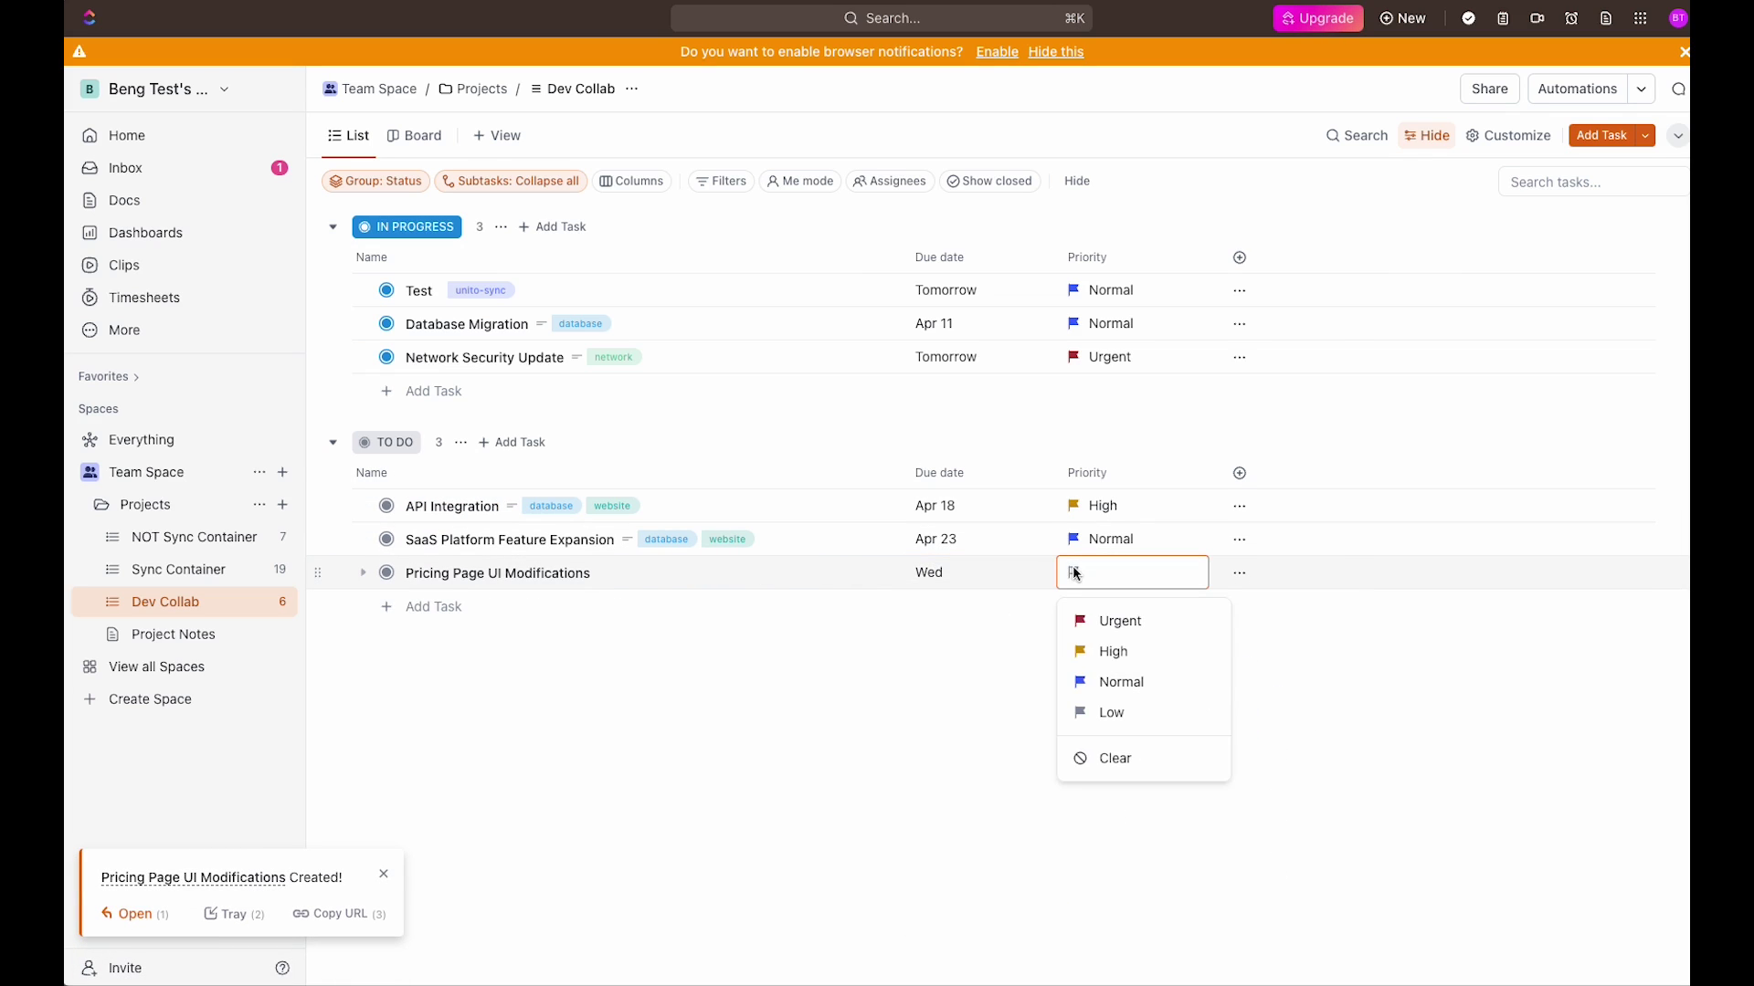
pyautogui.click(1137, 712)
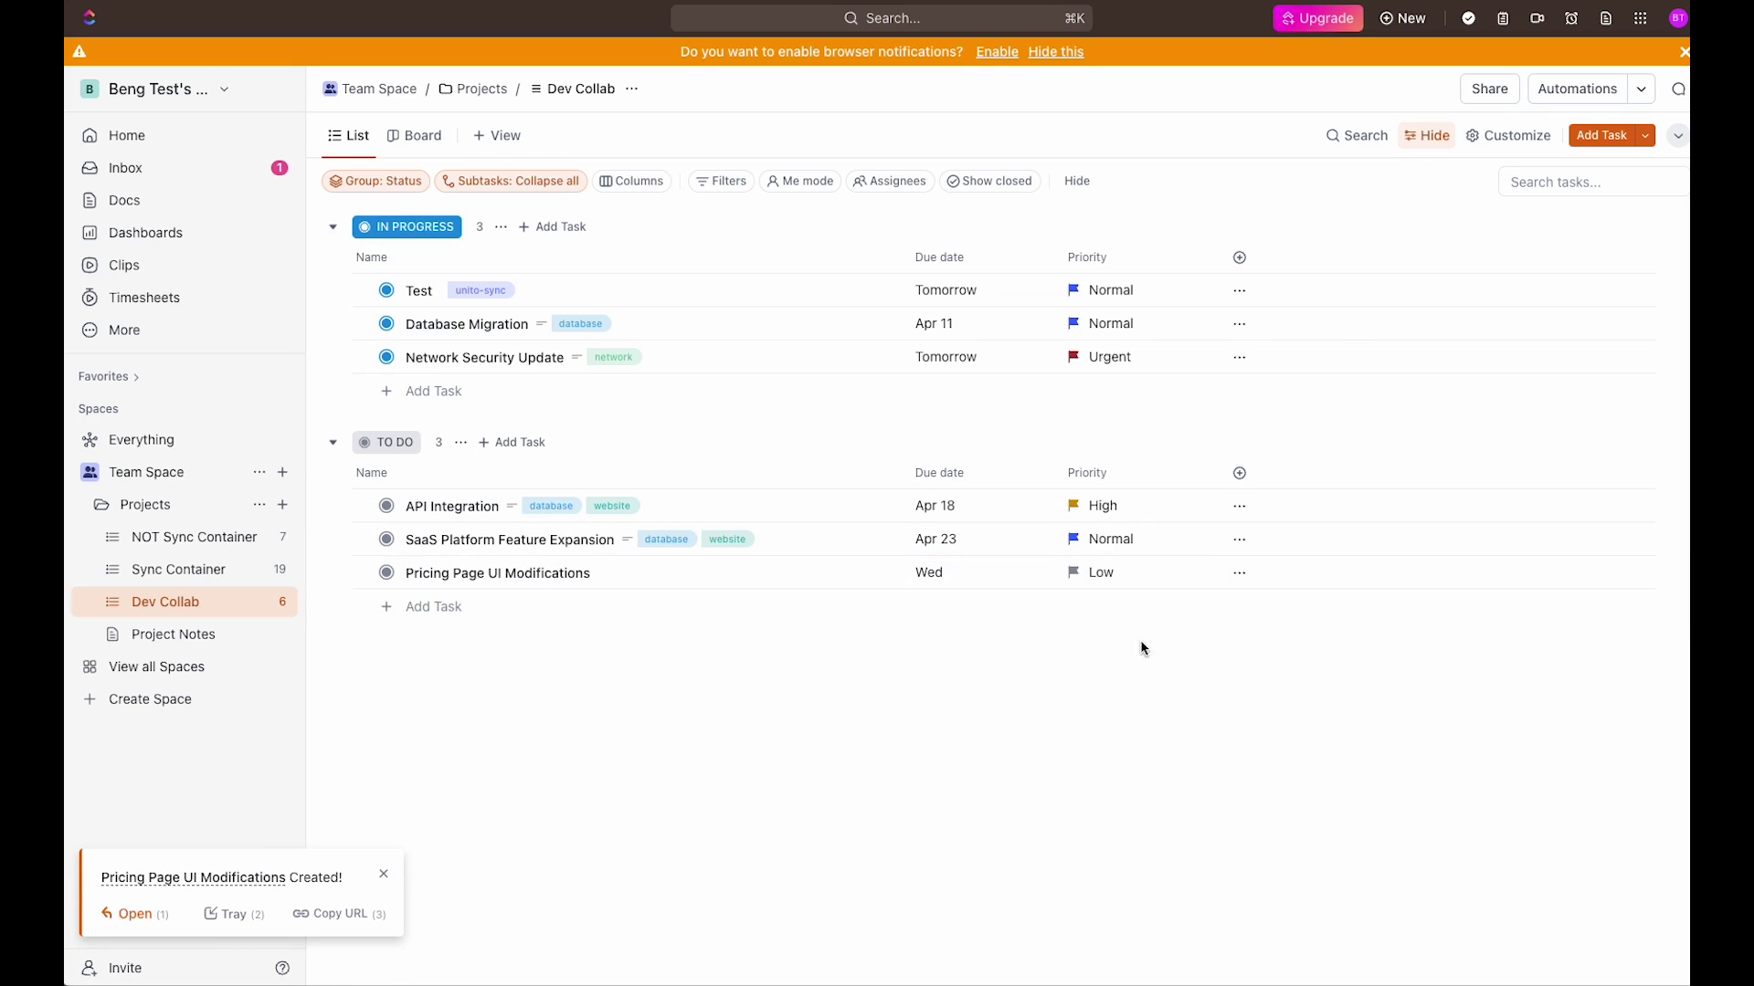
# Add the description "Various changes need to be made to UI" to the Pricing Page UI Modifications task.
pyautogui.click(579, 575)
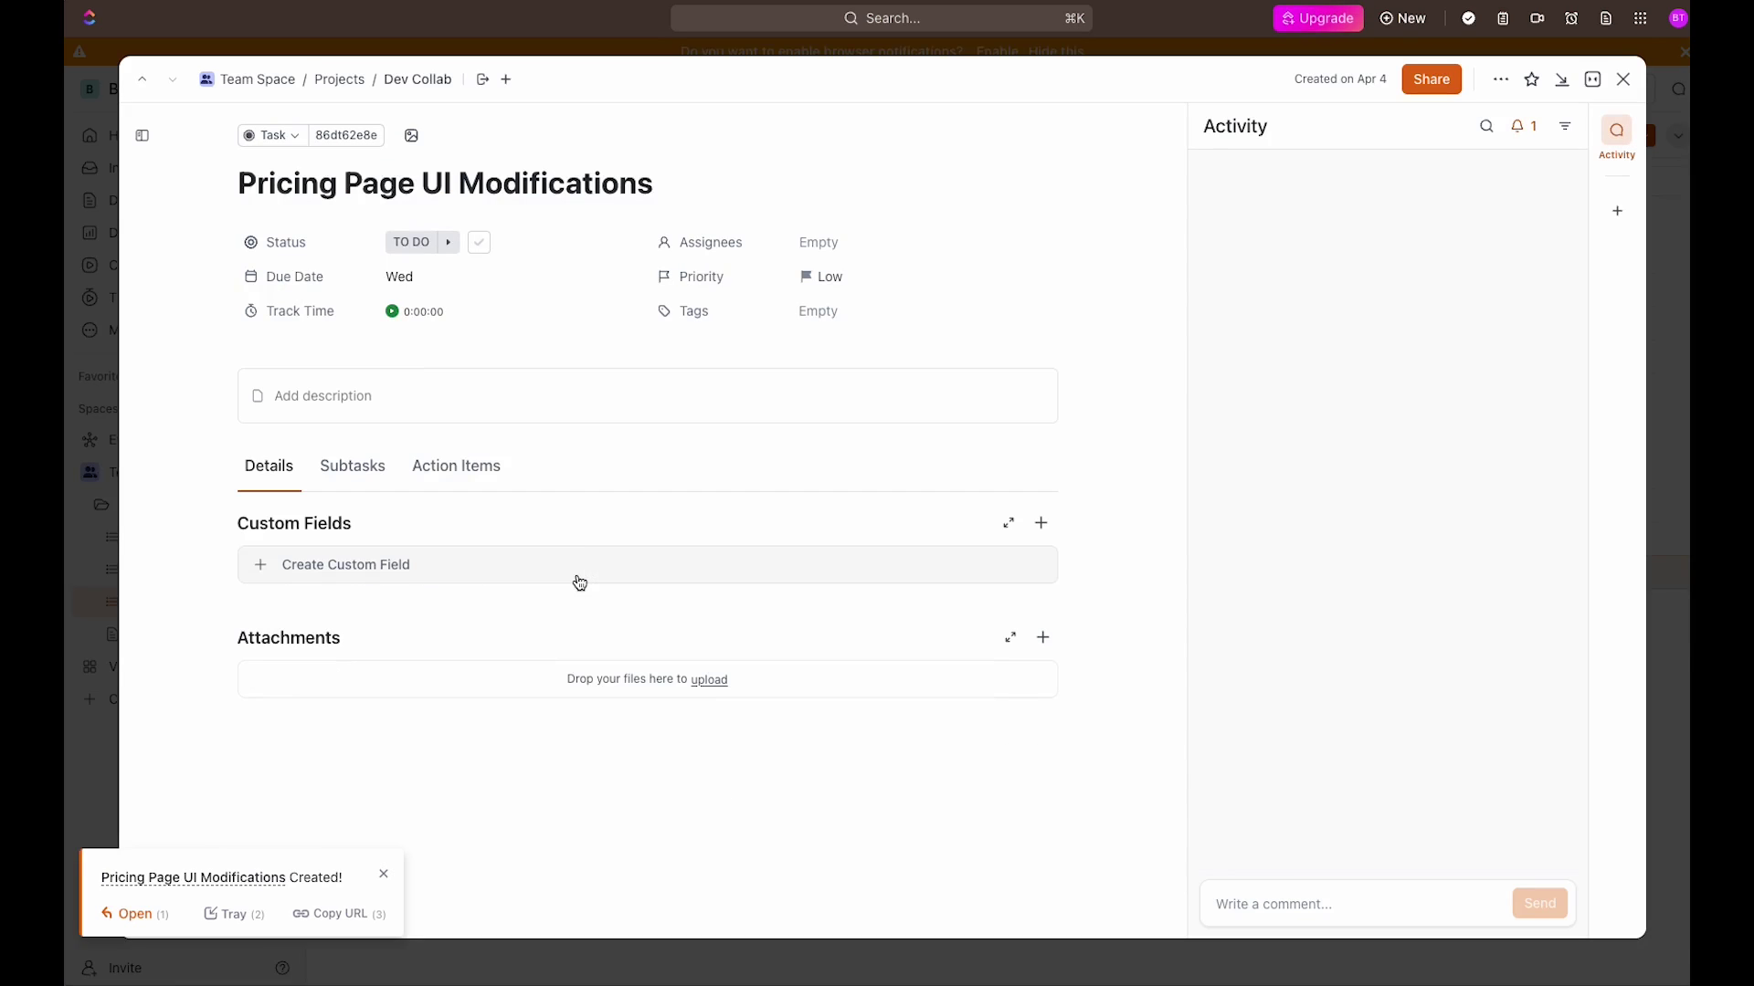
pyautogui.click(427, 404)
pyautogui.write('V')
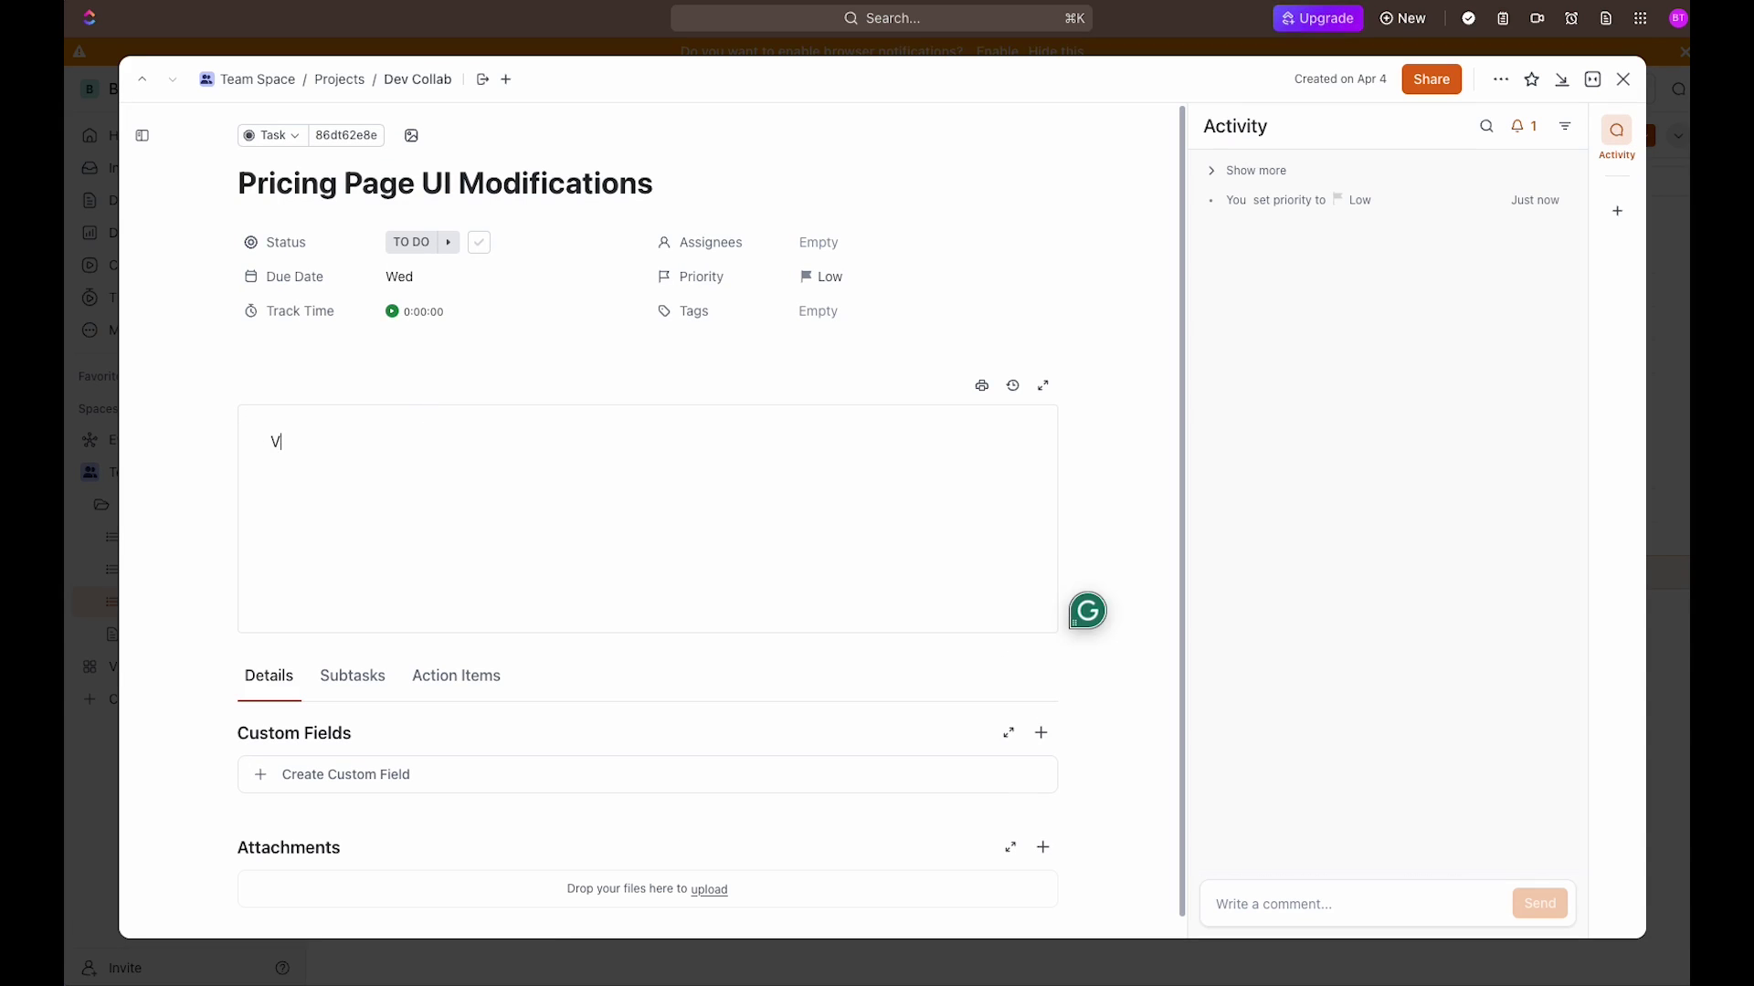
pyautogui.write('arious chang')
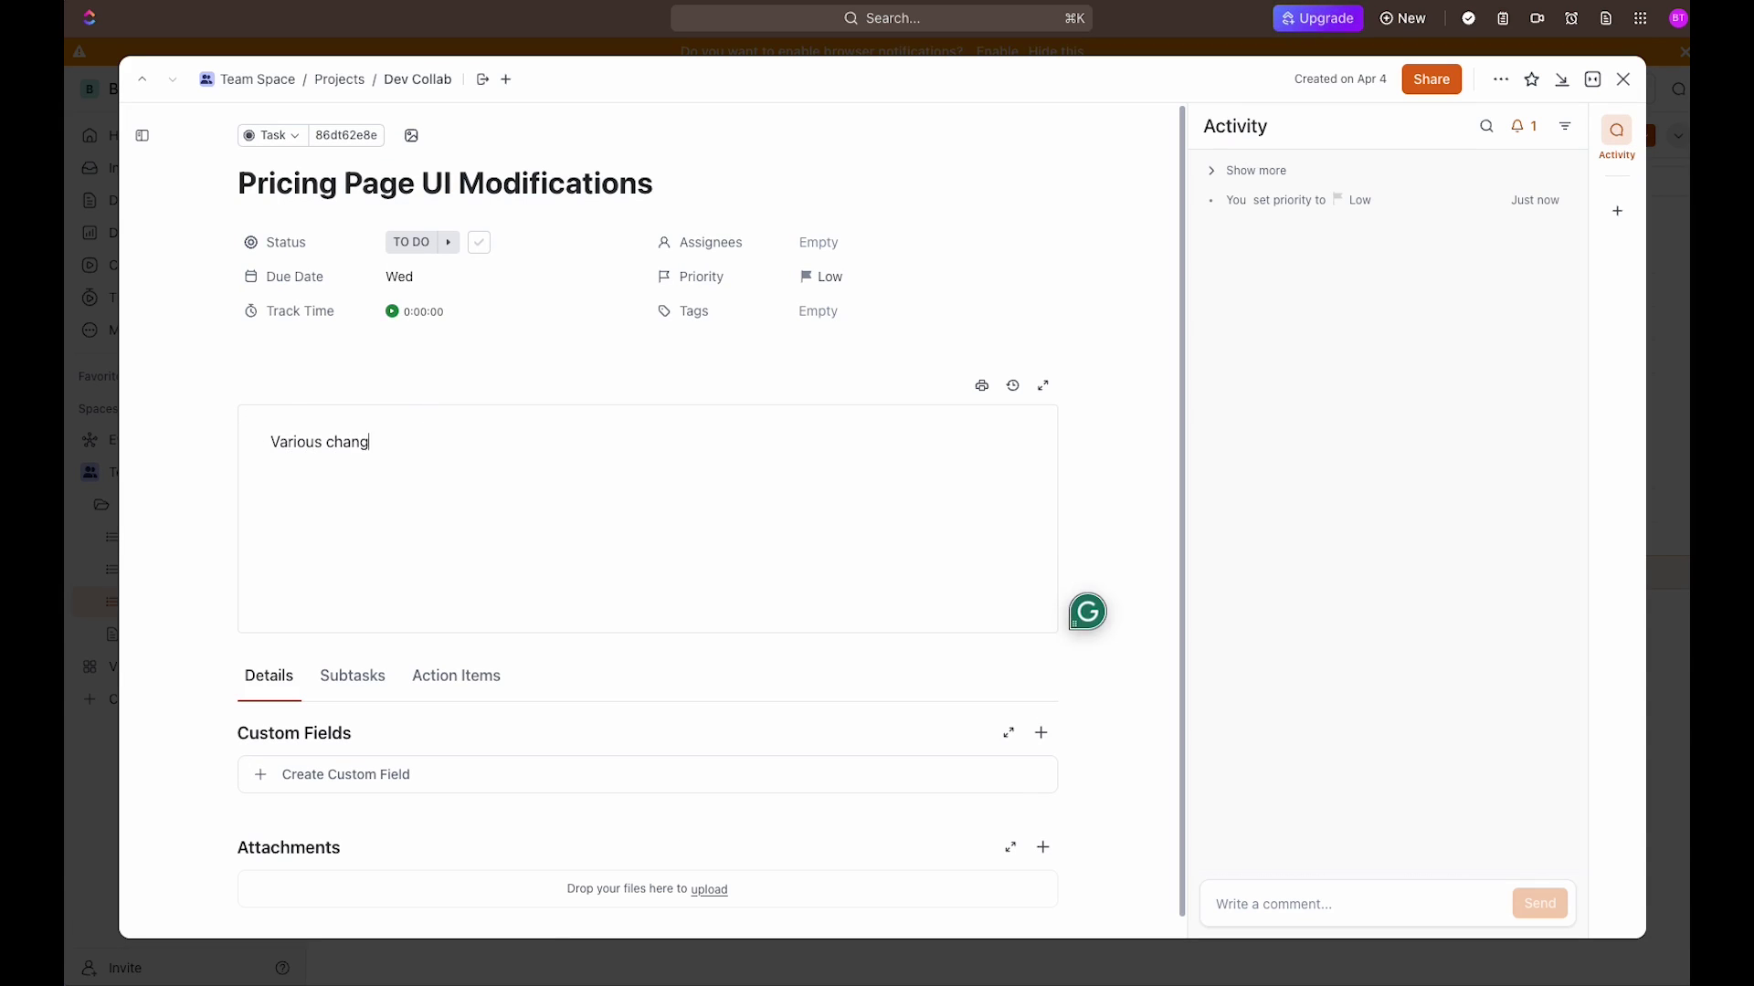
pyautogui.write('es need to ')
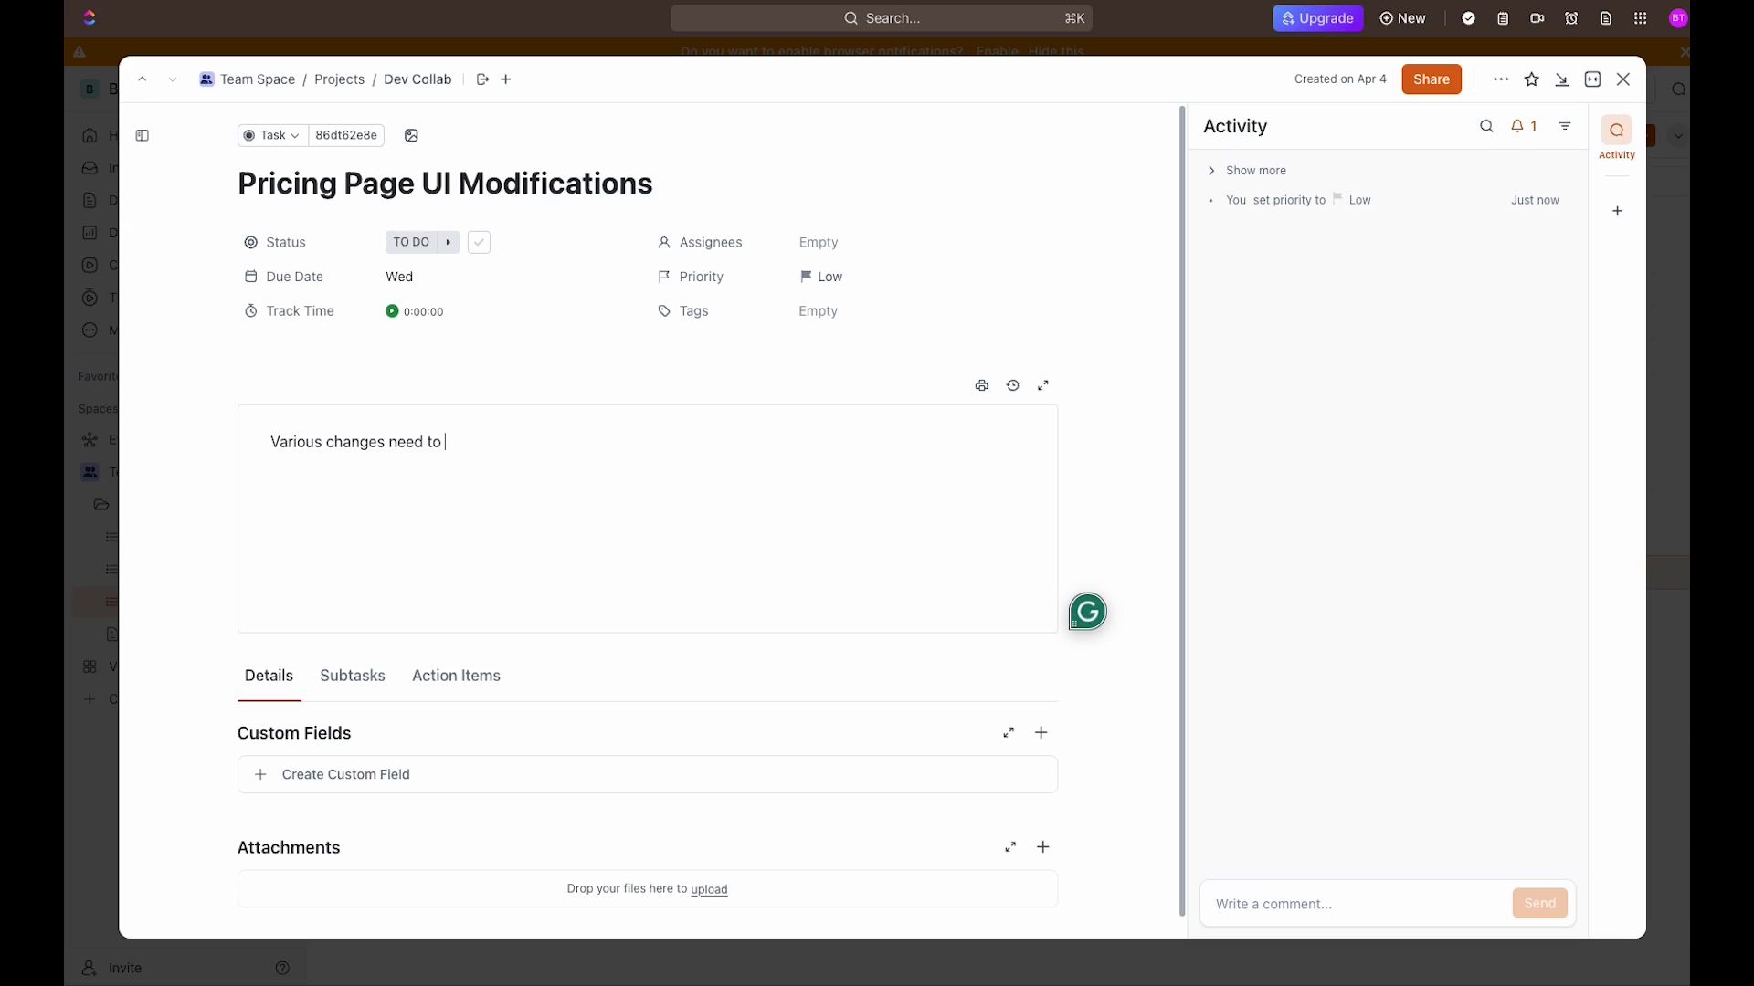
pyautogui.write('be made to UI')
pyautogui.press('Return')
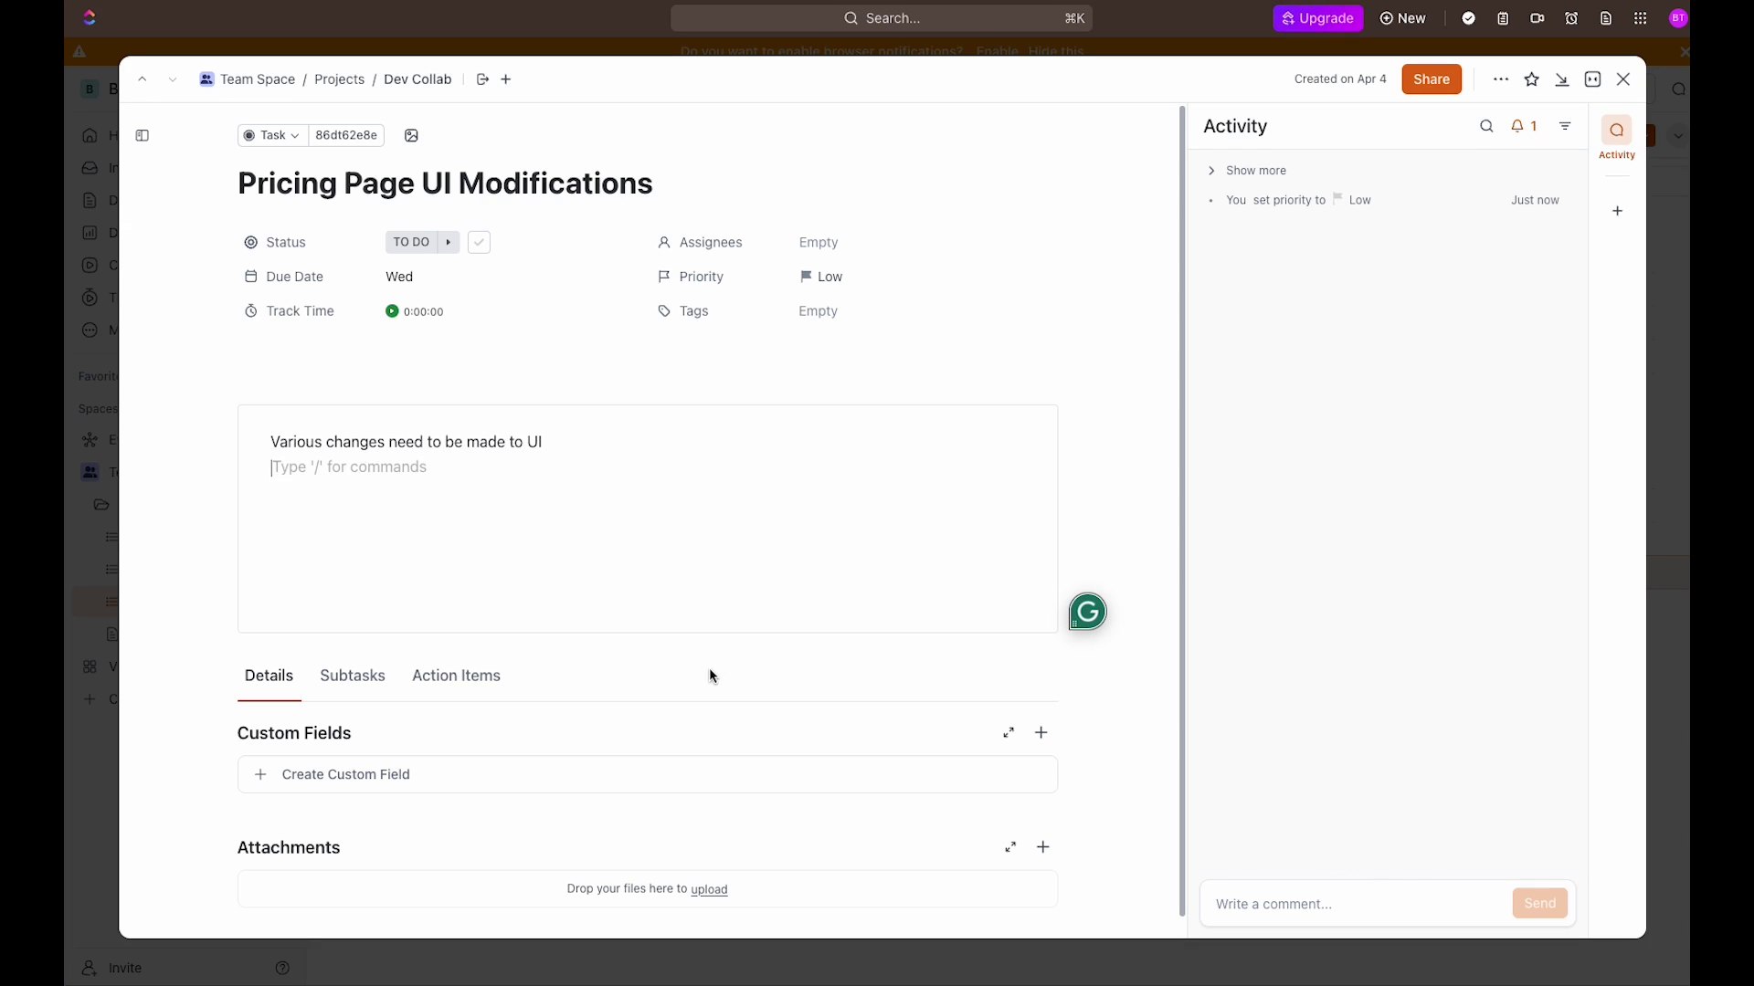
pyautogui.click(709, 667)
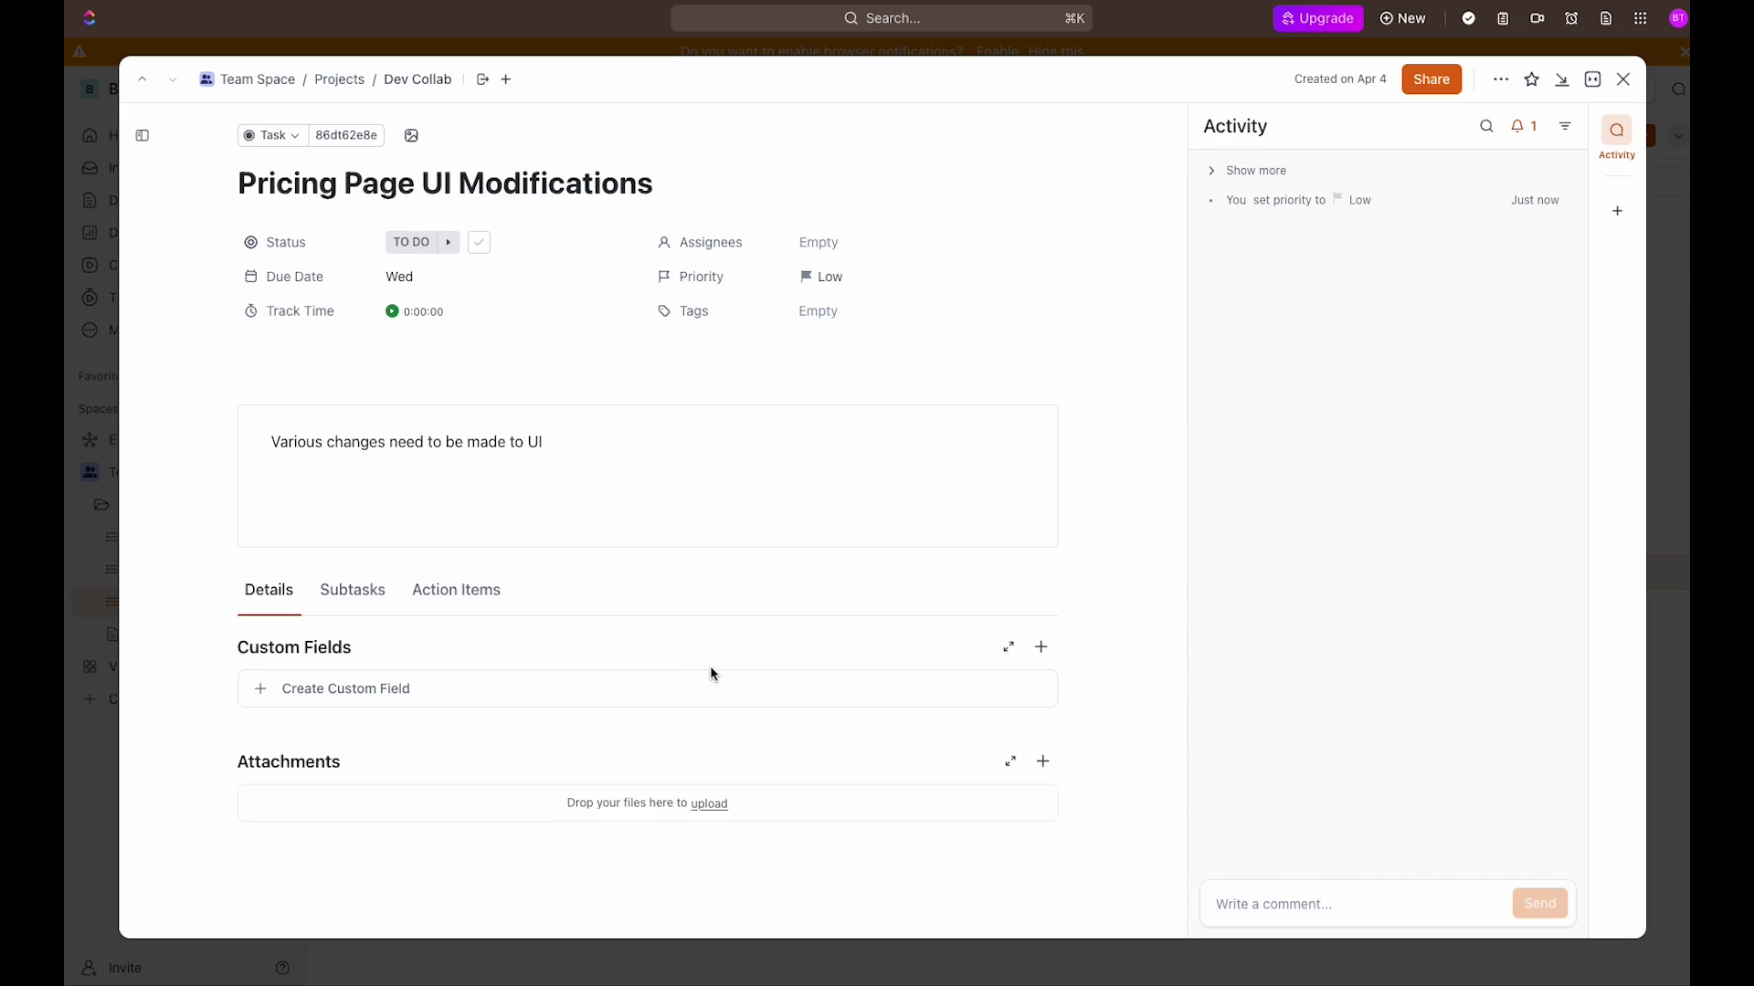
# Tag the Pricing Page UI Modifications task with unito-sync.
pyautogui.click(816, 315)
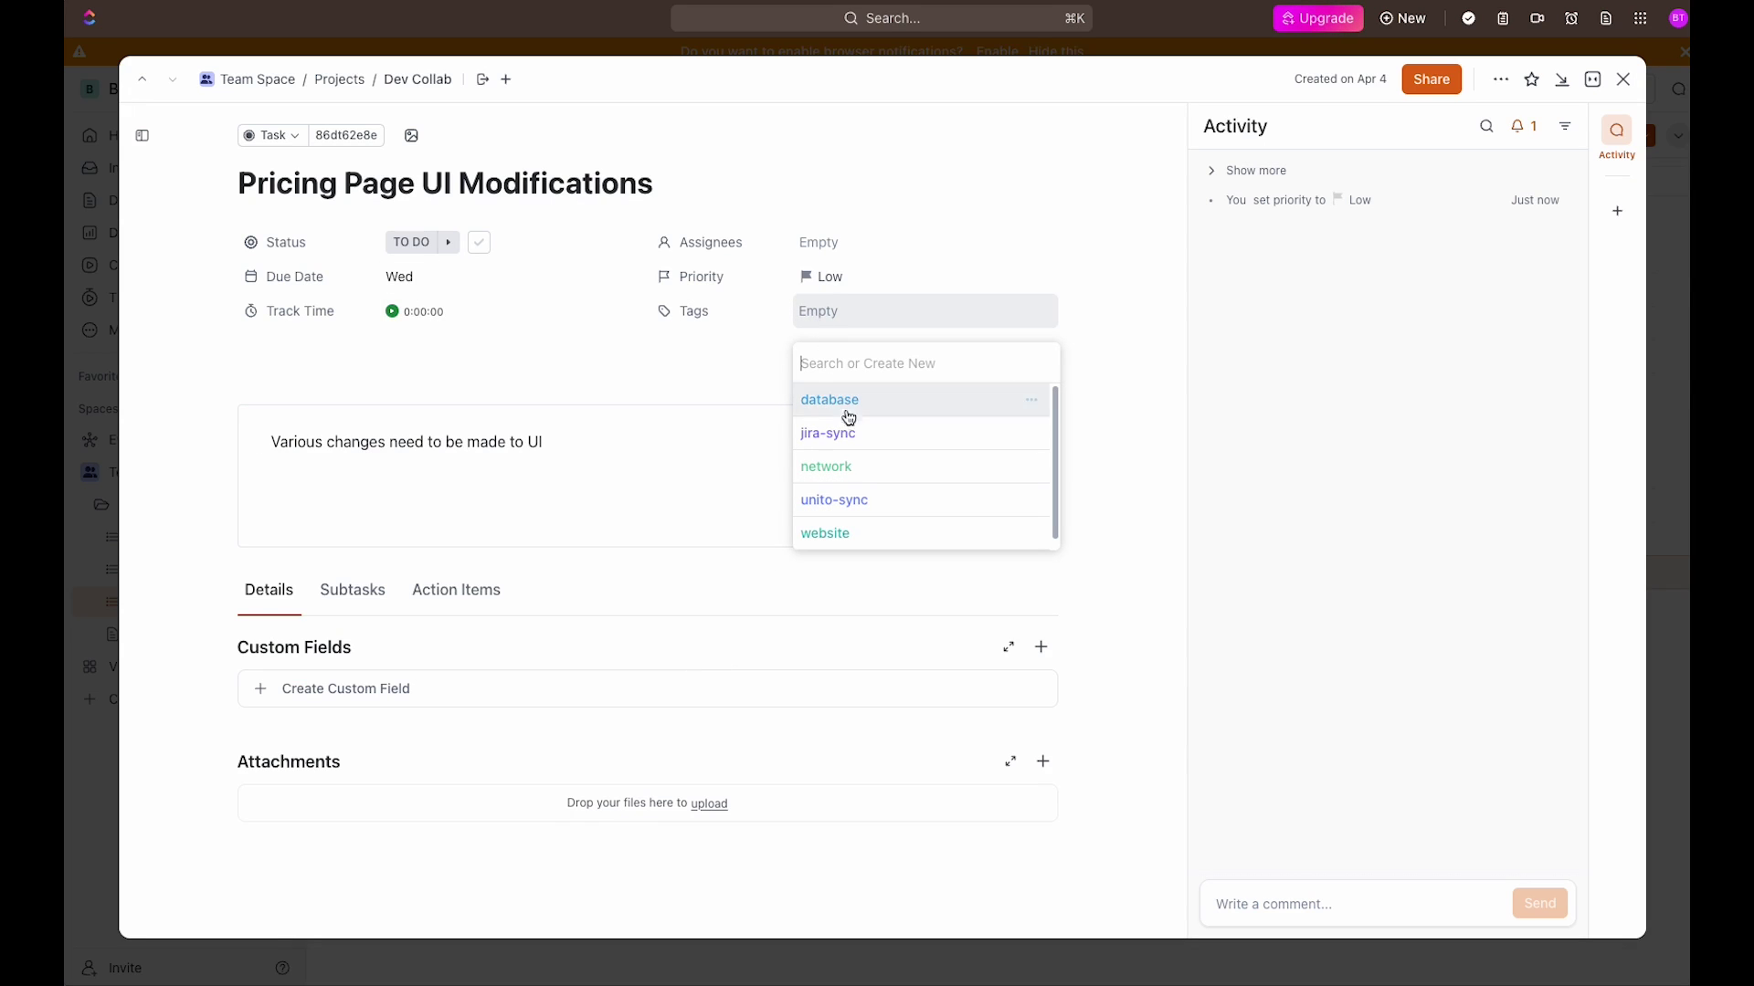
pyautogui.click(853, 501)
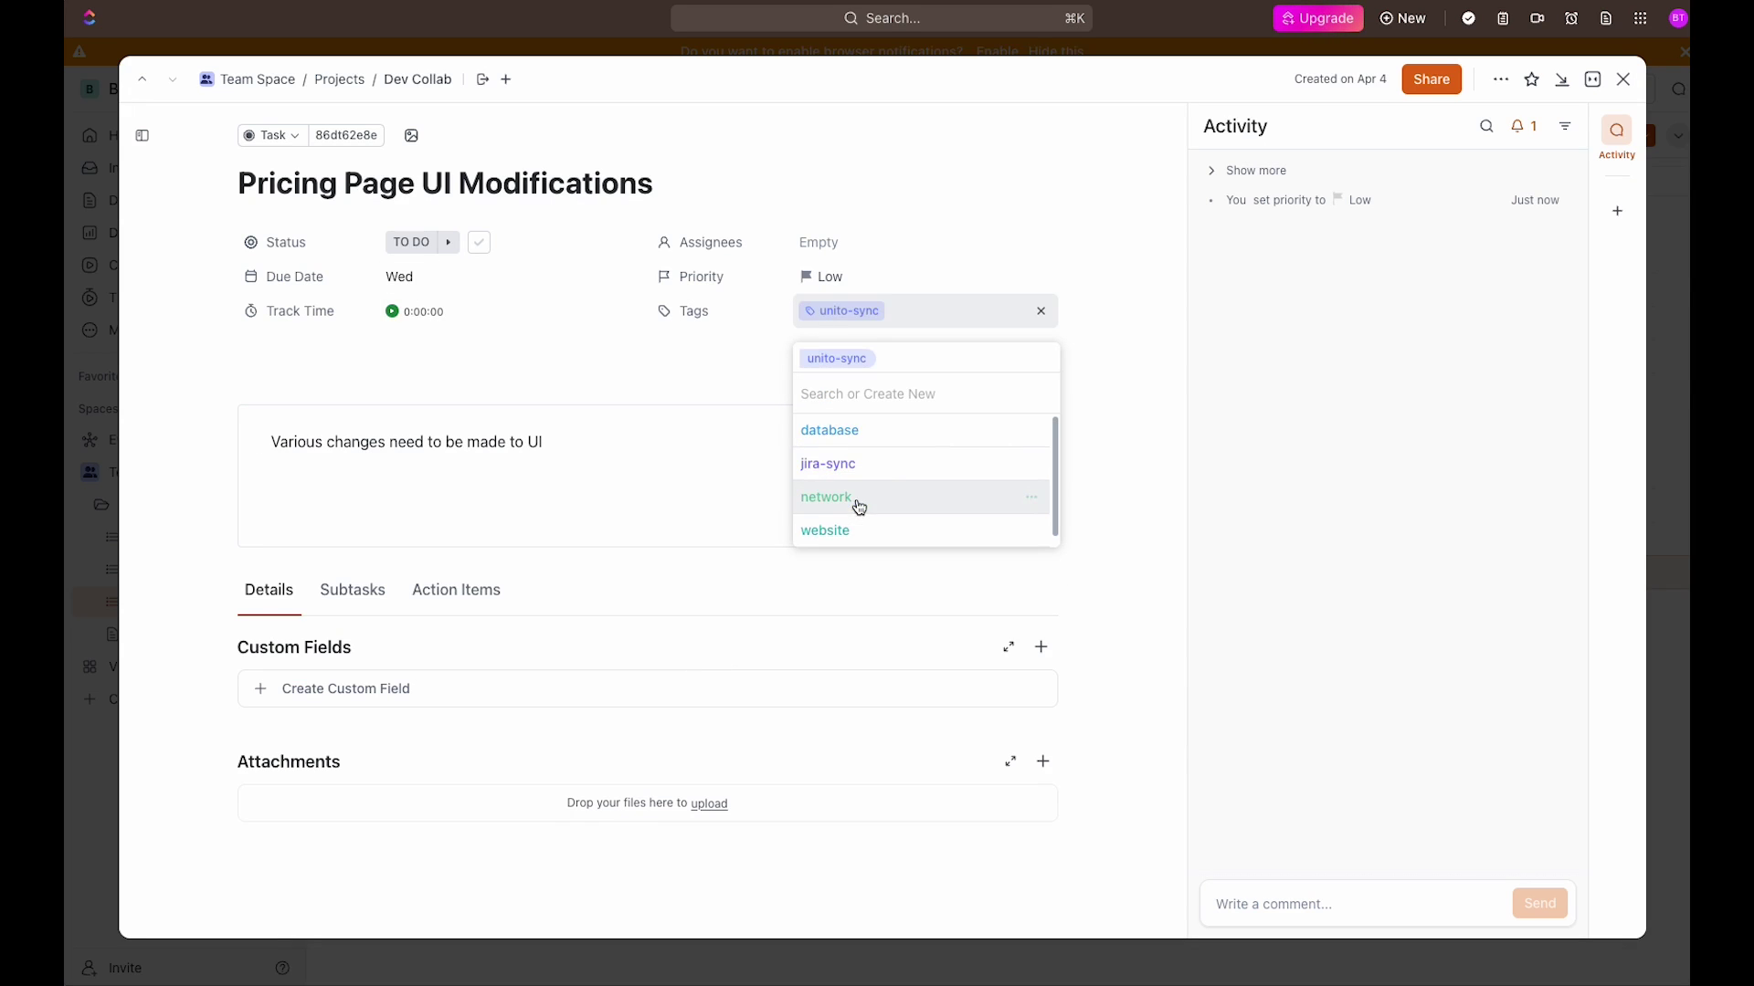
pyautogui.click(725, 368)
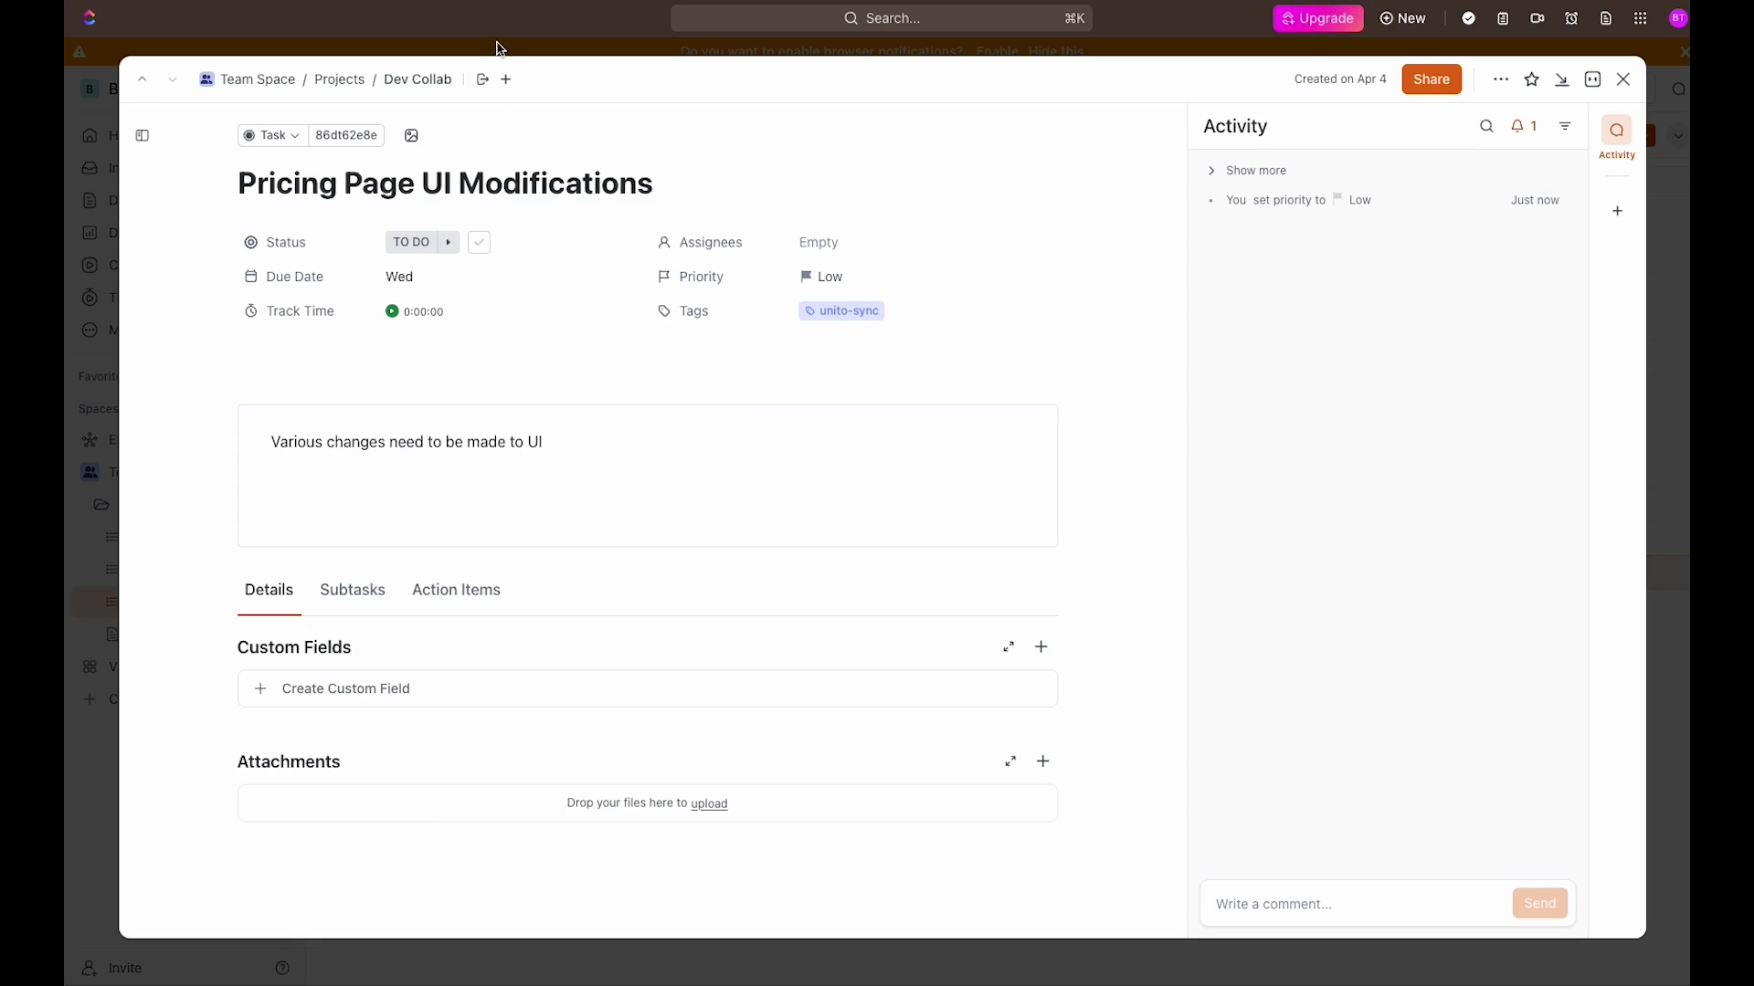
# Switch to the BengTest repository's issues in GitHub and open the synced Pricing Page UI Modifications issue.
pyautogui.press('Escape')
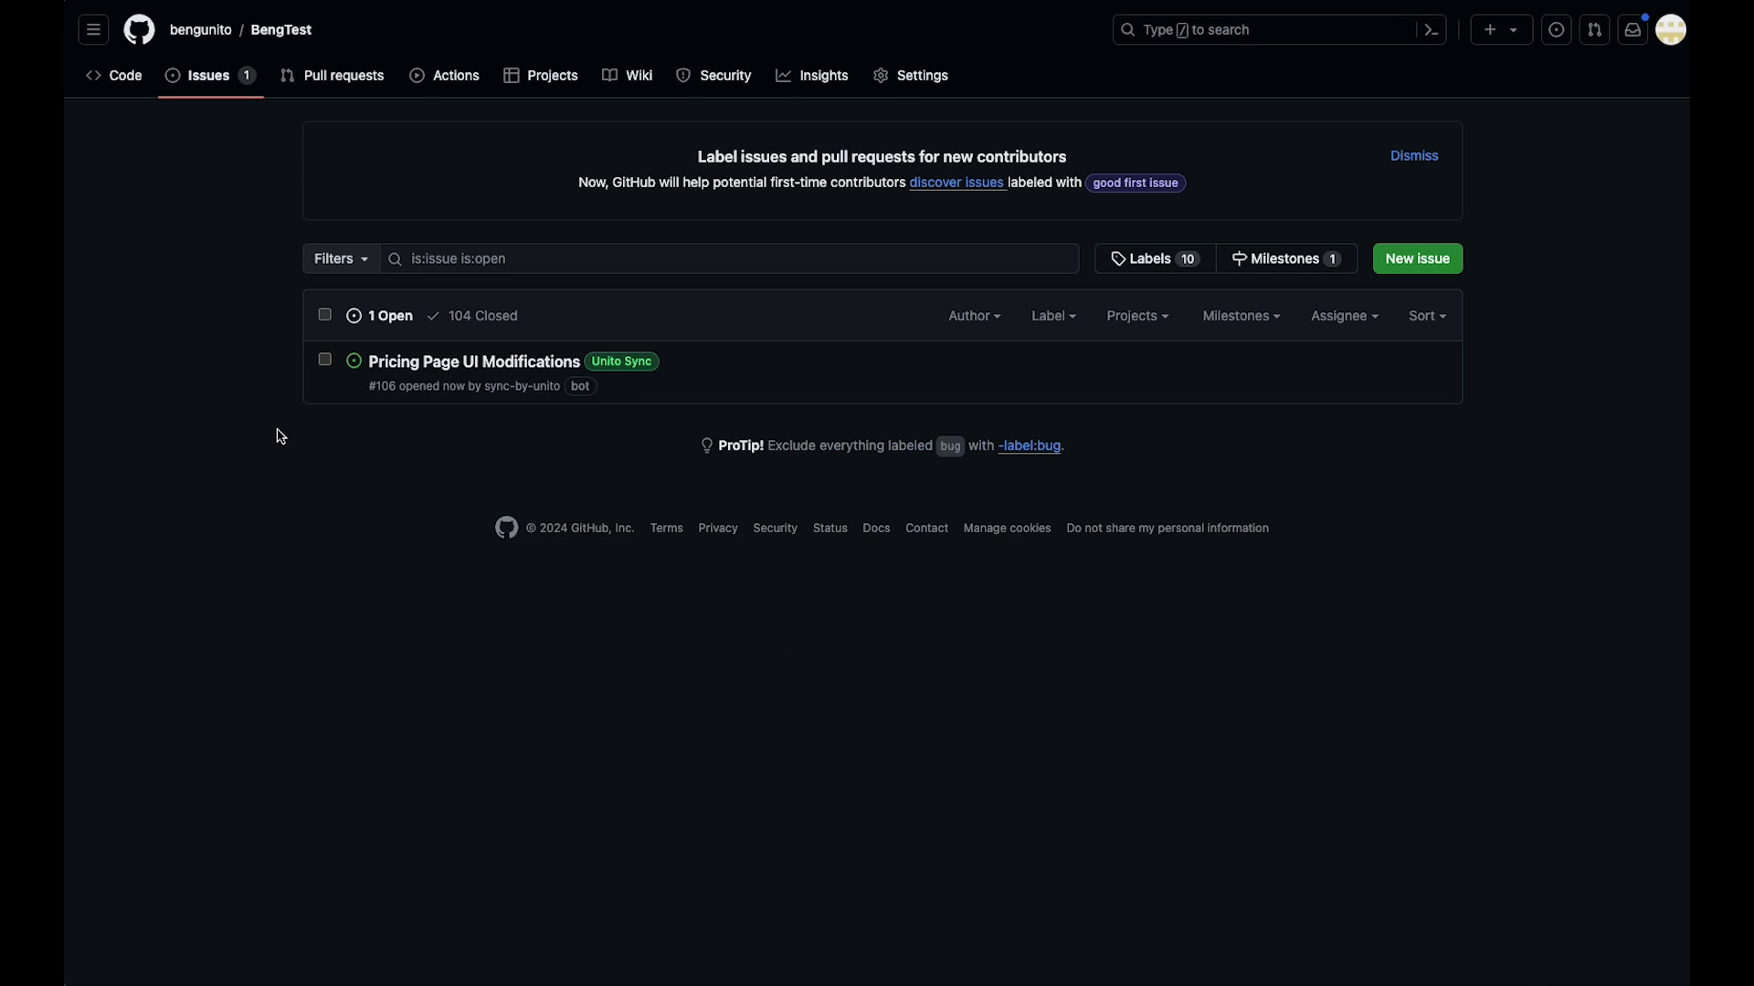
pyautogui.click(441, 370)
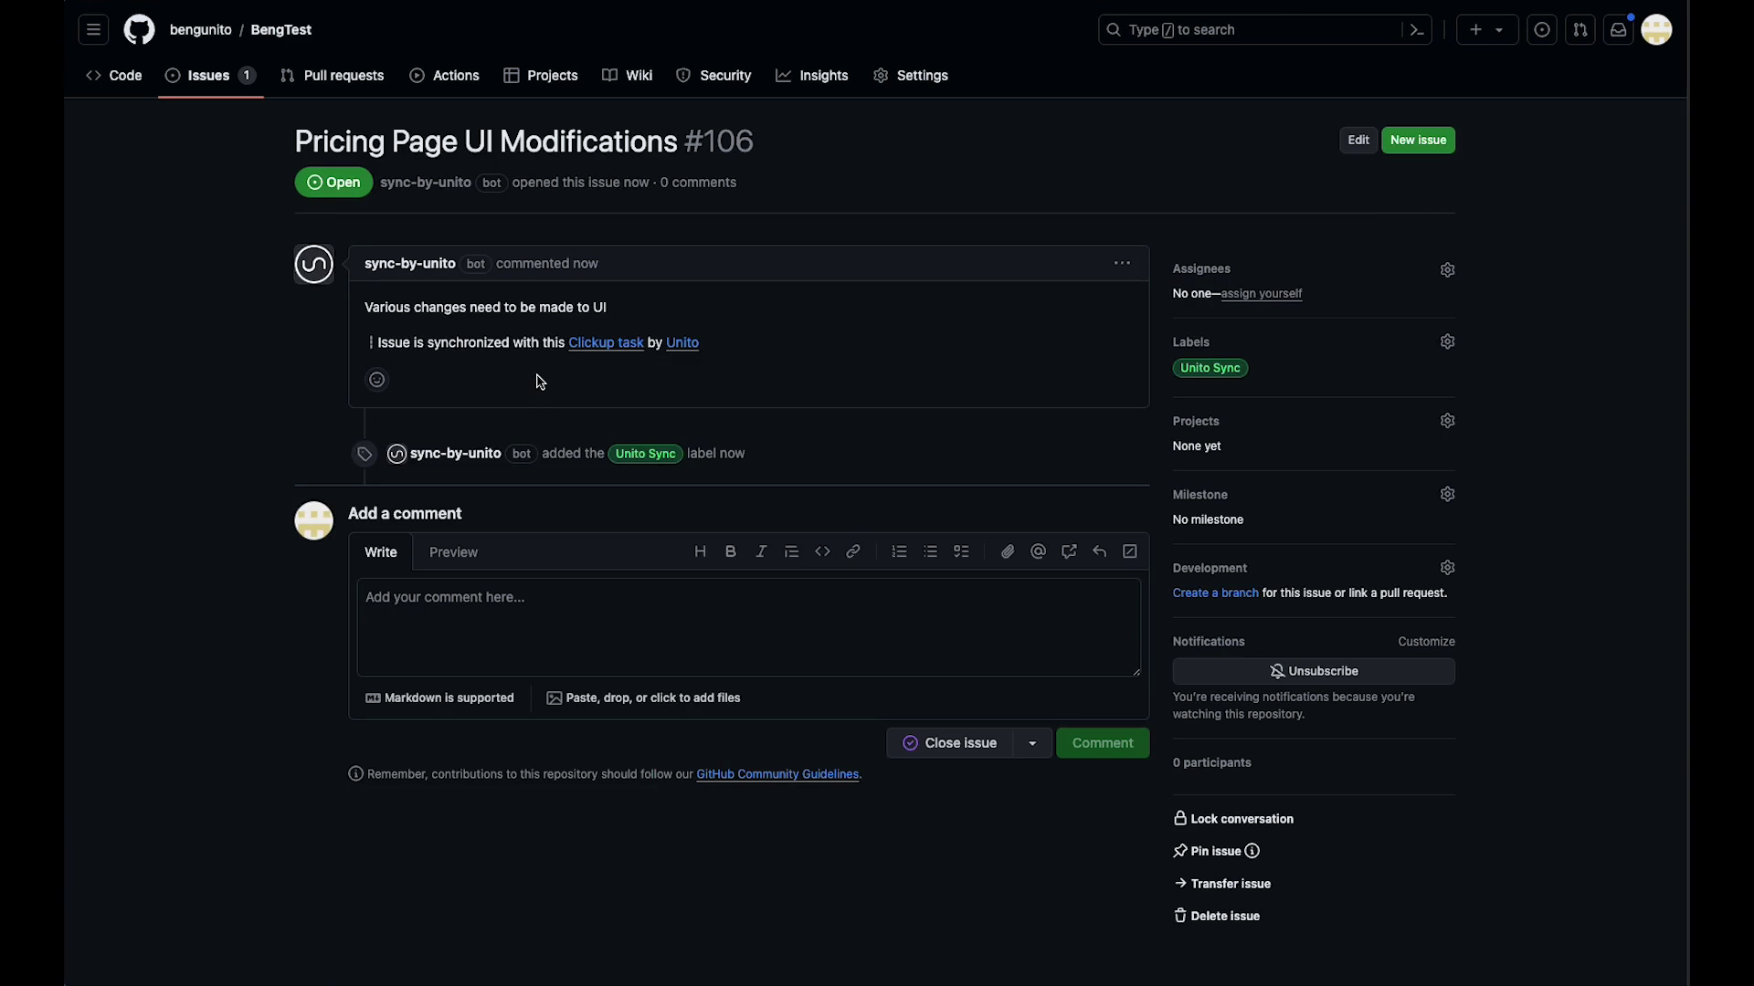